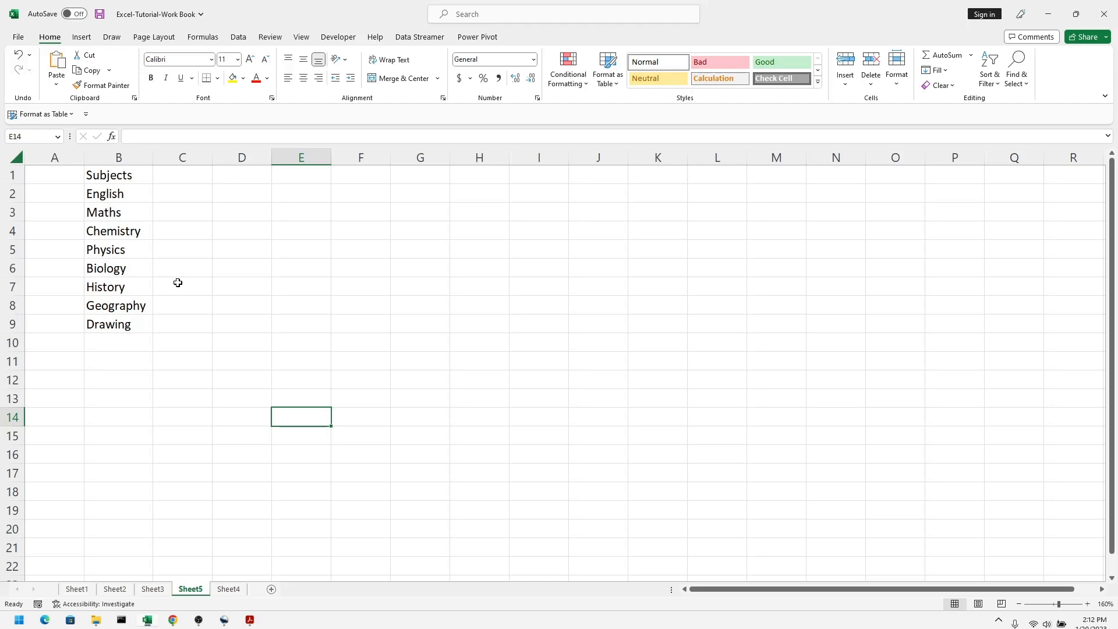
Make the Subjects header in B1 bold and fill the subject names in B2:B9 with yellow
{"action": "left_click", "coordinate": [111, 173]}
{"action": "key", "text": "ctrl+b"}
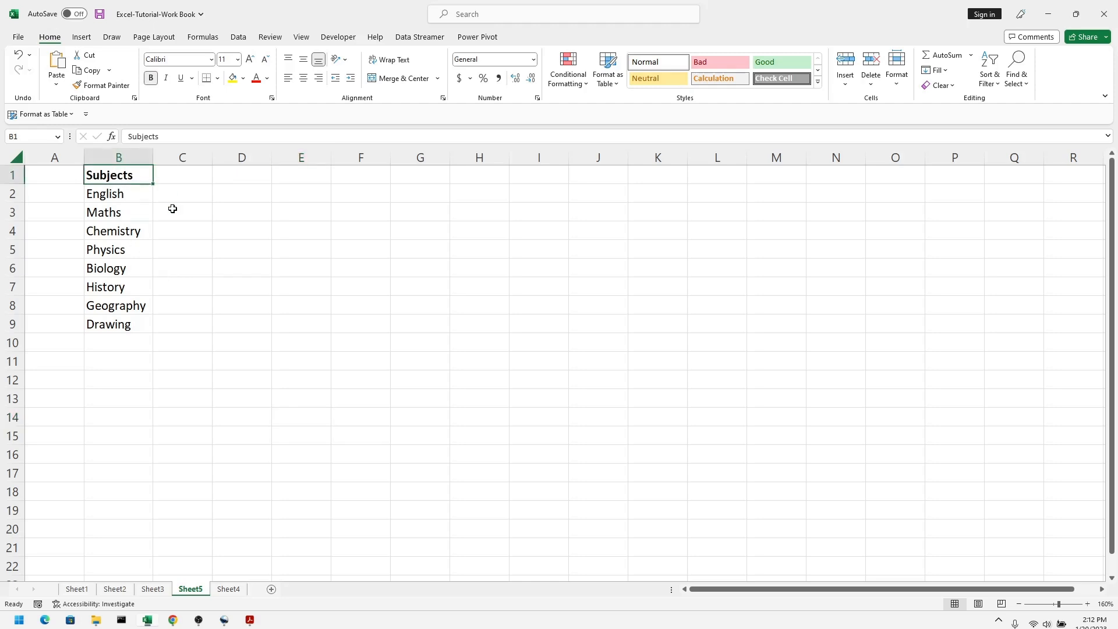
{"action": "left_click_drag", "start_coordinate": [105, 193], "coordinate": [106, 320]}
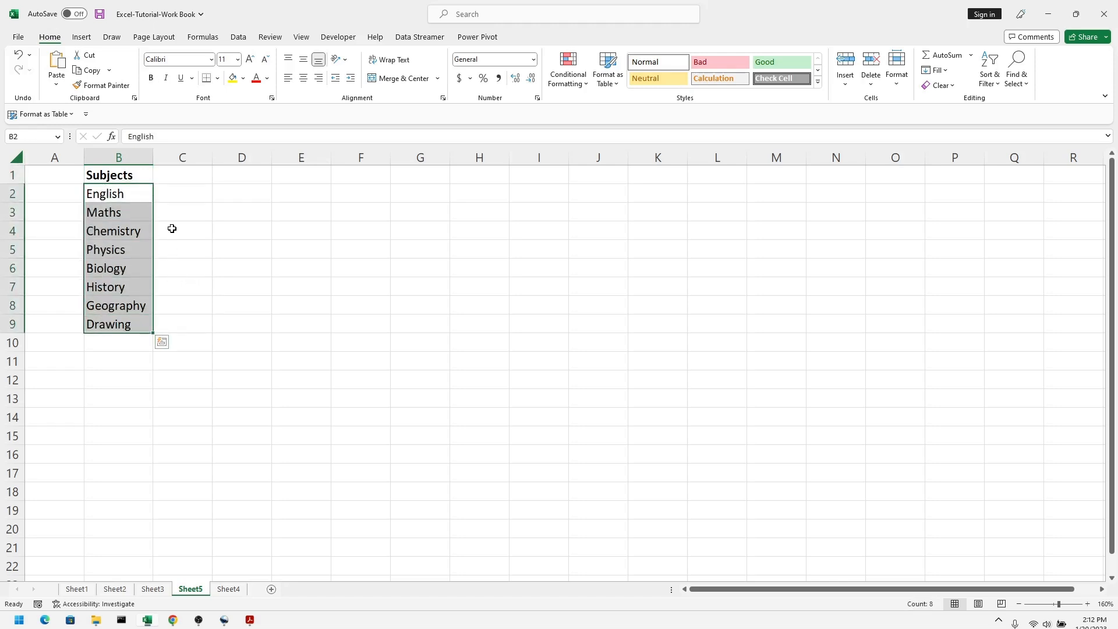
{"action": "left_click", "coordinate": [243, 78]}
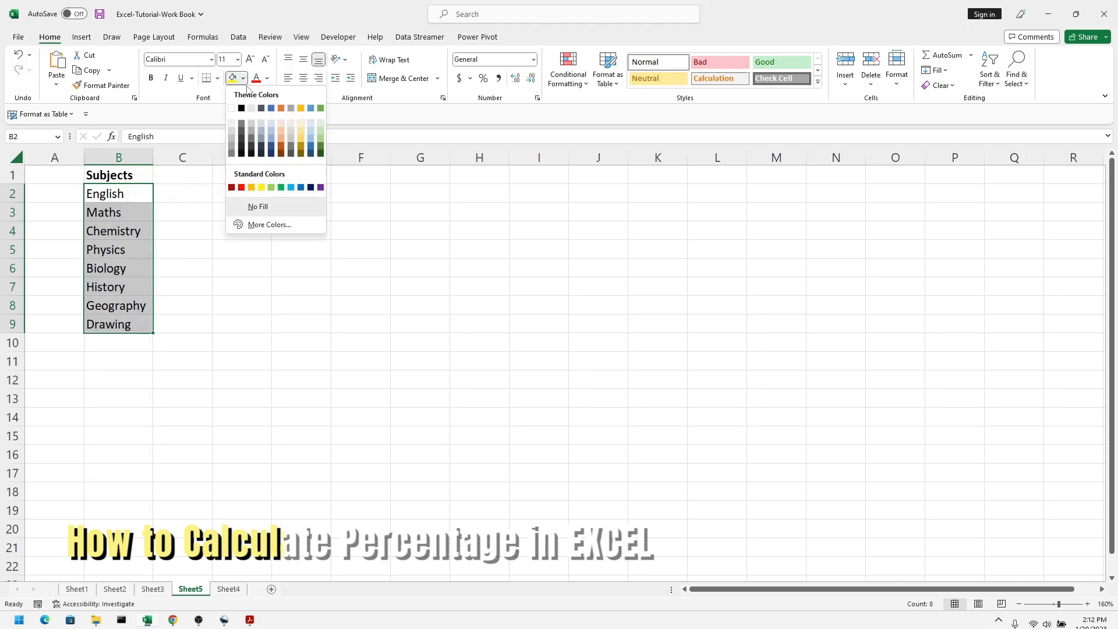
{"action": "left_click", "coordinate": [259, 185]}
{"action": "left_click", "coordinate": [247, 304]}
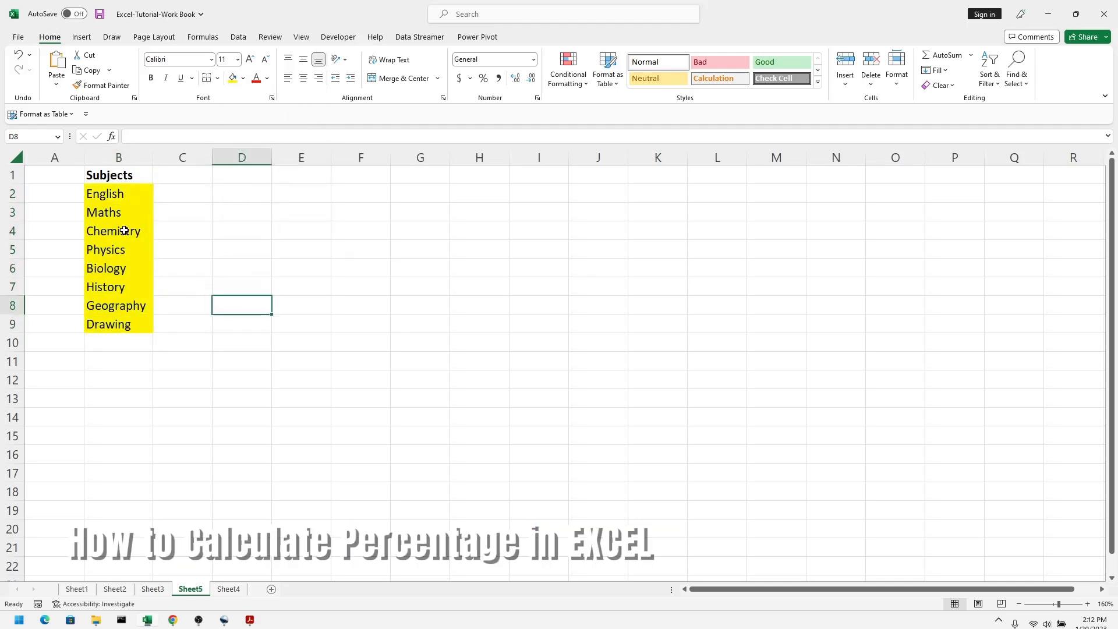
Add a bold Total header in C1 beside Subjects
{"action": "double_click", "coordinate": [192, 177]}
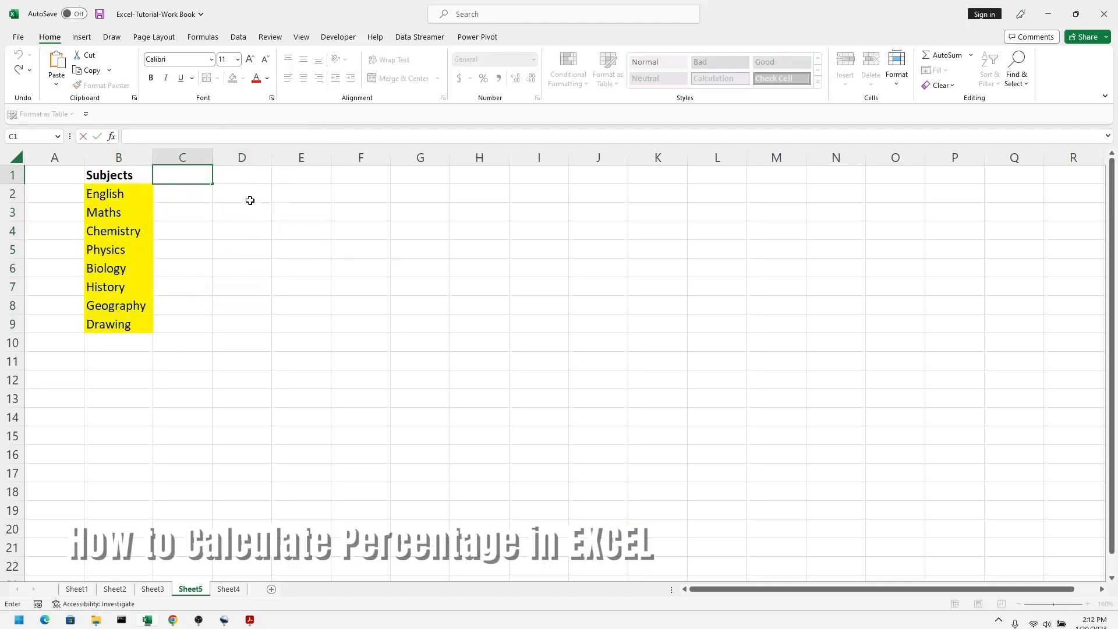
{"action": "type", "text": "Total"}
{"action": "left_click", "coordinate": [270, 245]}
{"action": "left_click", "coordinate": [166, 176]}
{"action": "key", "text": "ctrl+b"}
{"action": "left_click", "coordinate": [195, 231]}
Enter 100 as the total marks in C2 and copy it to C3:C9
{"action": "left_click", "coordinate": [177, 191]}
{"action": "type", "text": "10"}
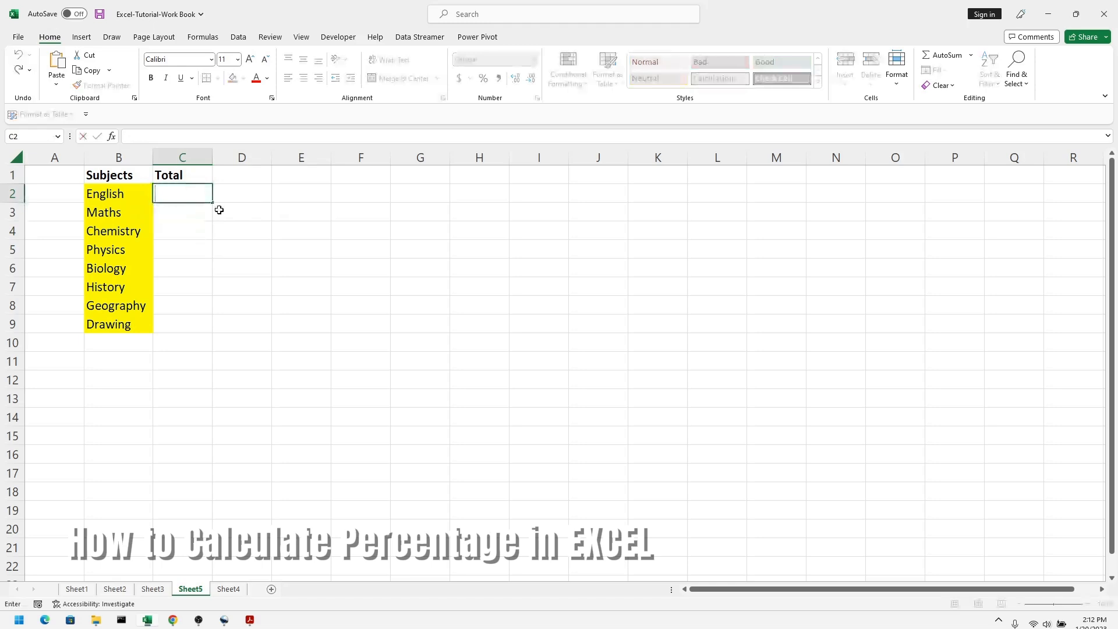
{"action": "type", "text": "0"}
{"action": "left_click", "coordinate": [209, 238]}
{"action": "left_click", "coordinate": [191, 193]}
{"action": "key", "text": "ctrl+c"}
{"action": "left_click_drag", "start_coordinate": [198, 212], "coordinate": [180, 320]}
{"action": "key", "text": "ctrl+v"}
{"action": "left_click", "coordinate": [324, 283]}
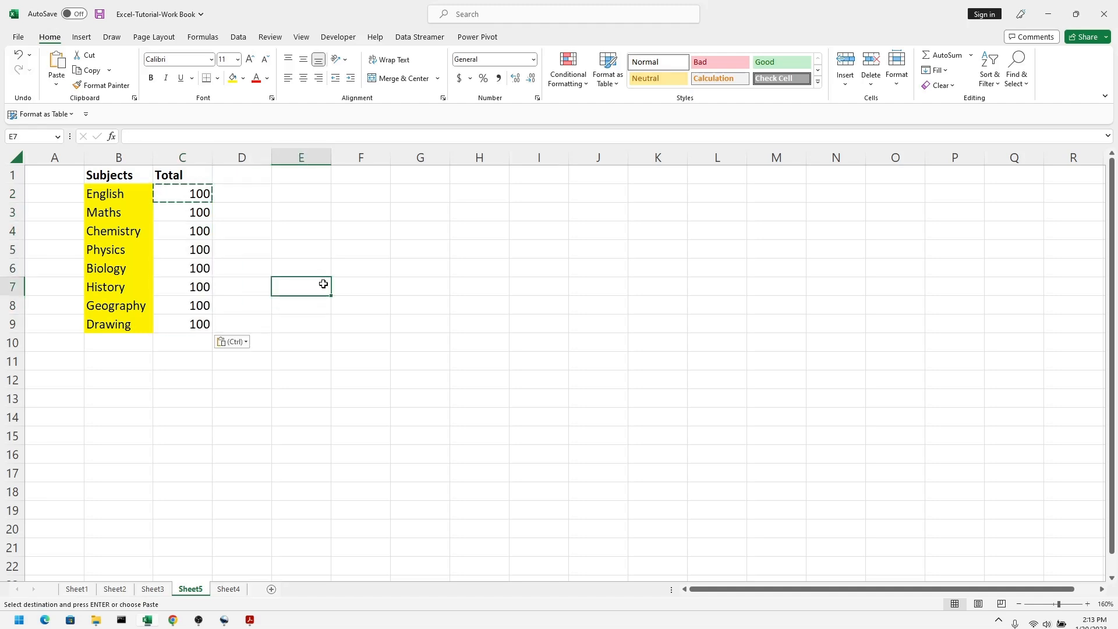
{"action": "key", "text": "Escape"}
{"action": "left_click", "coordinate": [294, 233]}
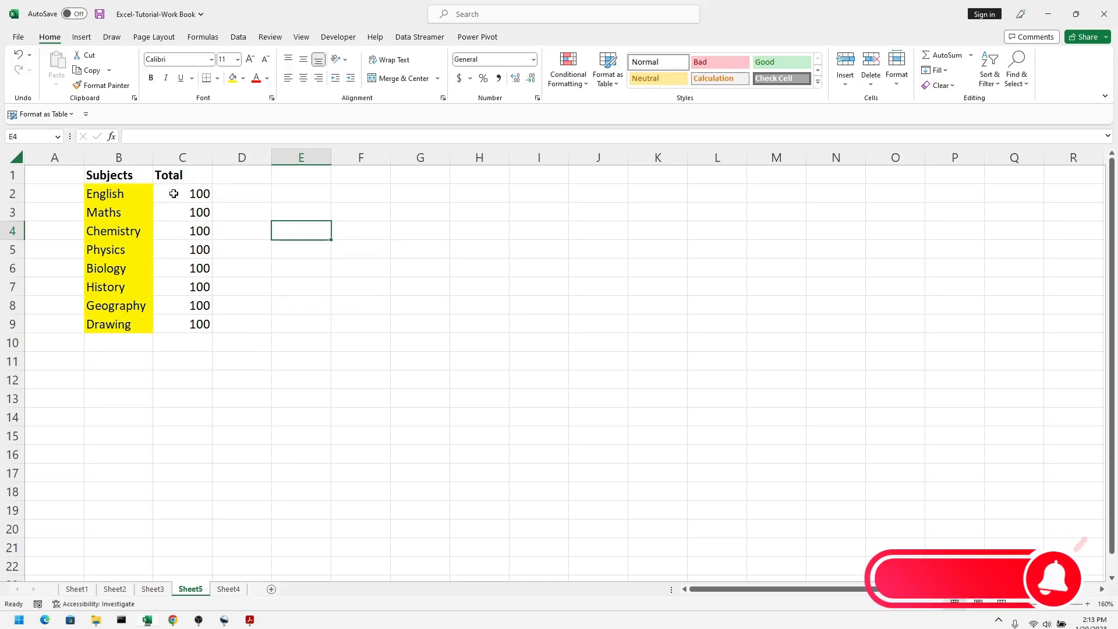
Add a bold Student header in D1
{"action": "left_click_drag", "start_coordinate": [170, 193], "coordinate": [176, 326]}
{"action": "left_click", "coordinate": [246, 175]}
{"action": "double_click", "coordinate": [246, 175]}
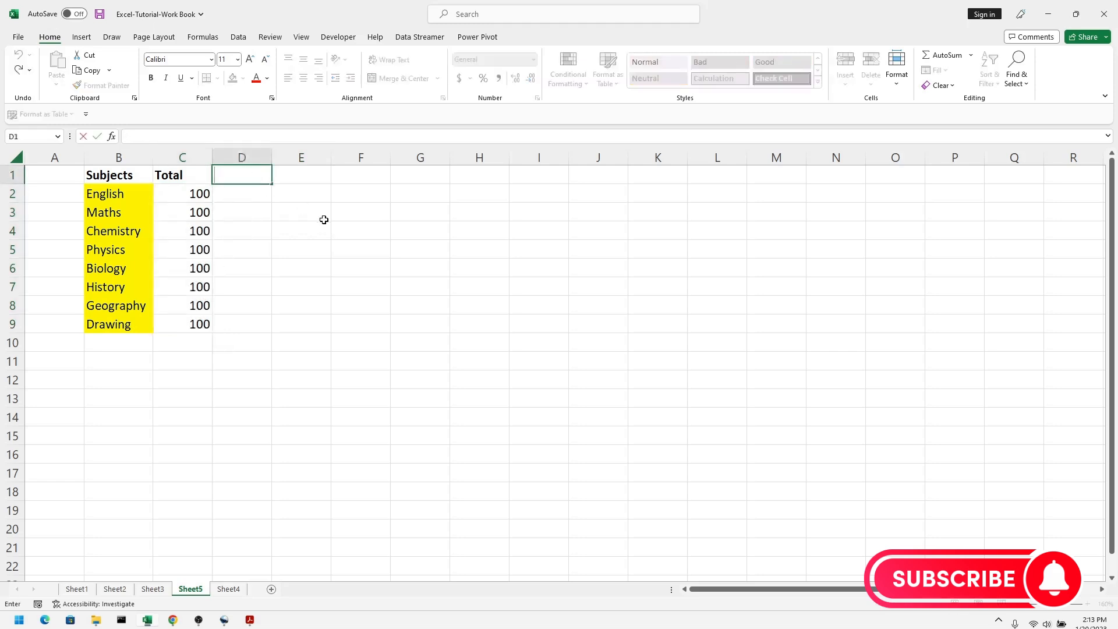
{"action": "type", "text": "Student"}
{"action": "left_click", "coordinate": [324, 219]}
{"action": "left_click", "coordinate": [241, 180]}
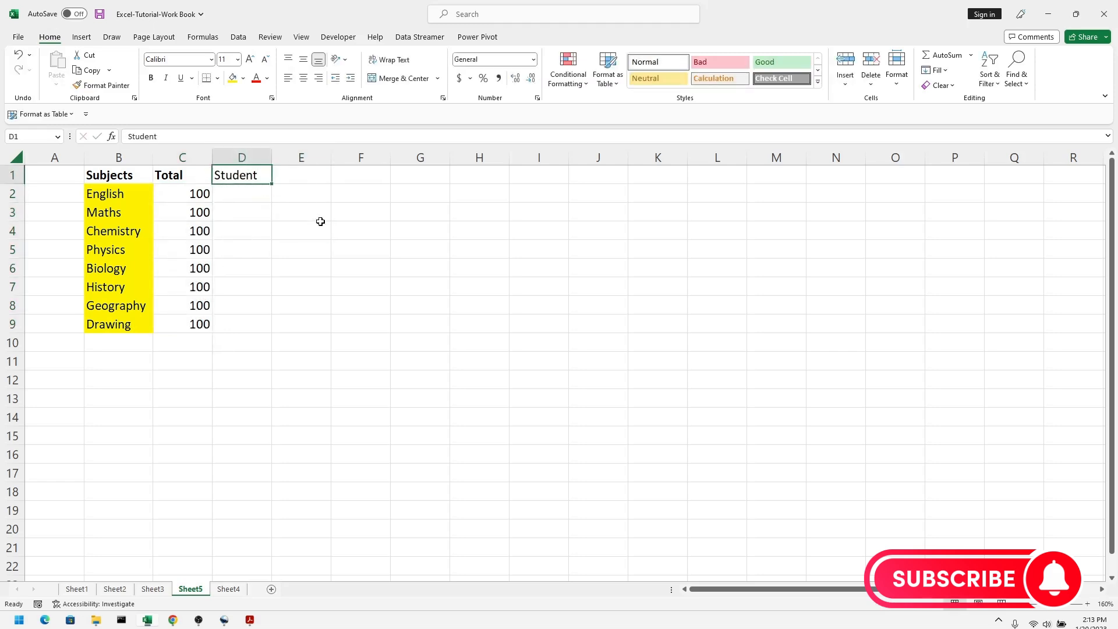
{"action": "key", "text": "ctrl+b"}
{"action": "left_click", "coordinate": [294, 252]}
Enter the student's marks in D2:D5: English 68, Maths 99, Chemistry 80 and Physics 88
{"action": "double_click", "coordinate": [244, 197]}
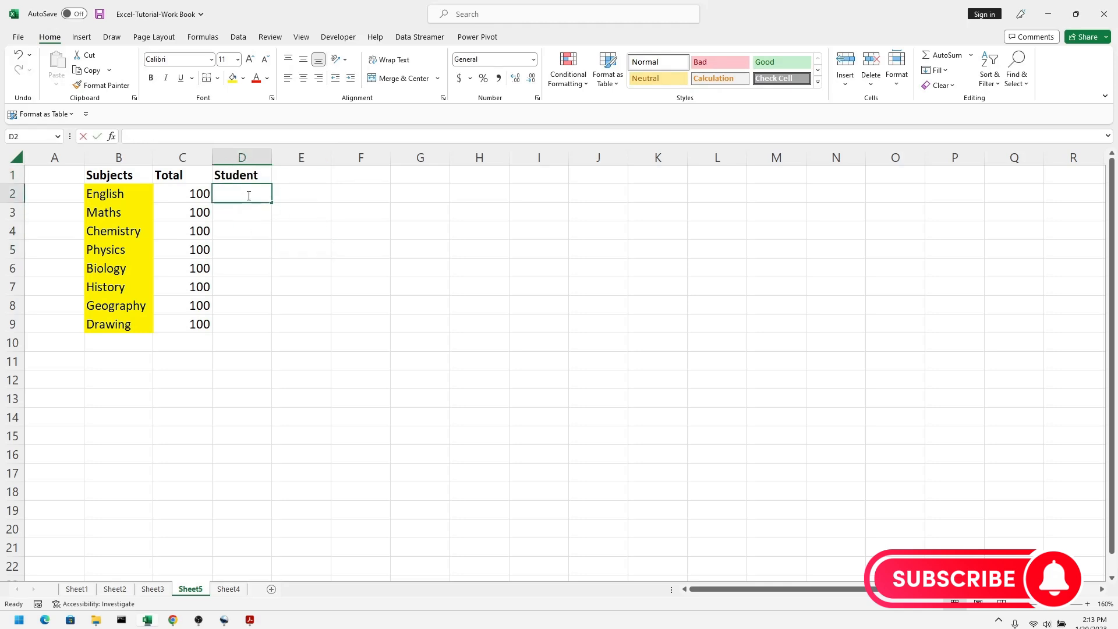
{"action": "type", "text": "68"}
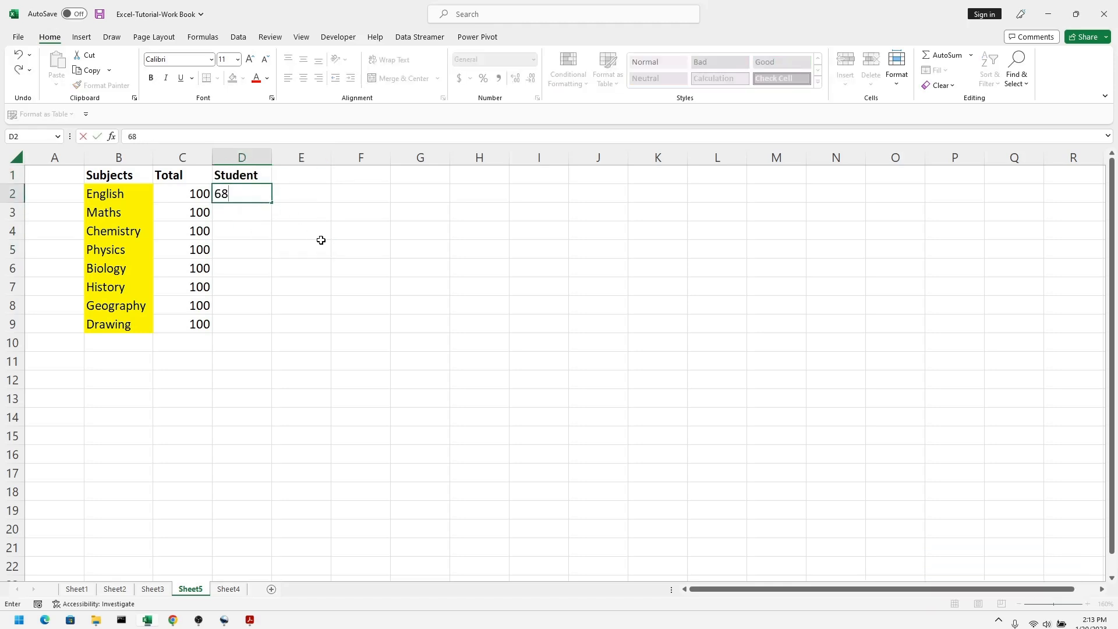
{"action": "left_click", "coordinate": [313, 240]}
{"action": "double_click", "coordinate": [257, 216]}
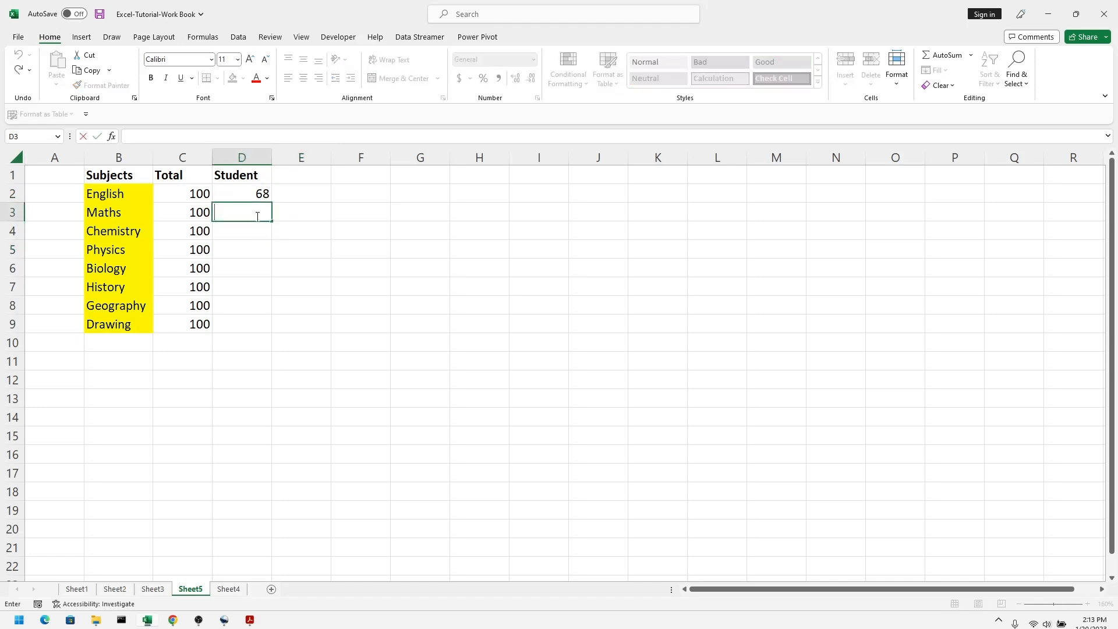
{"action": "type", "text": "99"}
{"action": "left_click", "coordinate": [312, 341]}
{"action": "double_click", "coordinate": [257, 228]}
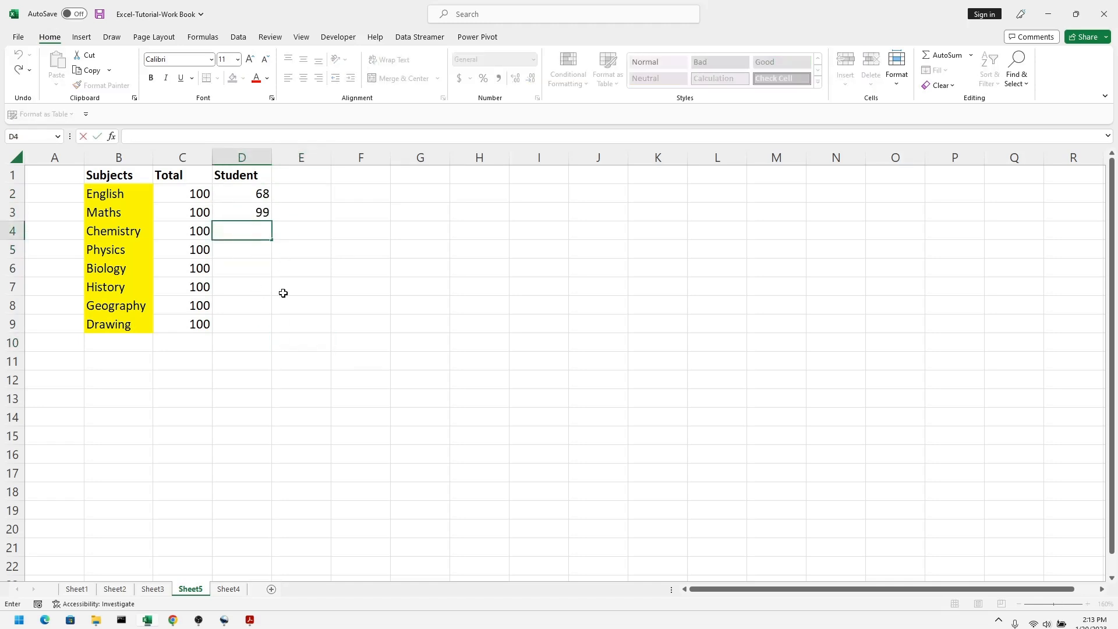
{"action": "type", "text": "80"}
{"action": "left_click", "coordinate": [284, 300]}
{"action": "double_click", "coordinate": [255, 248]}
{"action": "type", "text": "88"}
{"action": "left_click", "coordinate": [303, 311]}
Enter the student's marks in D6:D9: Biology 78, History 90, Geography 92 and Drawing 94
{"action": "double_click", "coordinate": [255, 263]}
{"action": "type", "text": "78"}
{"action": "left_click", "coordinate": [262, 307]}
{"action": "double_click", "coordinate": [244, 284]}
{"action": "type", "text": "90"}
{"action": "left_click", "coordinate": [283, 365]}
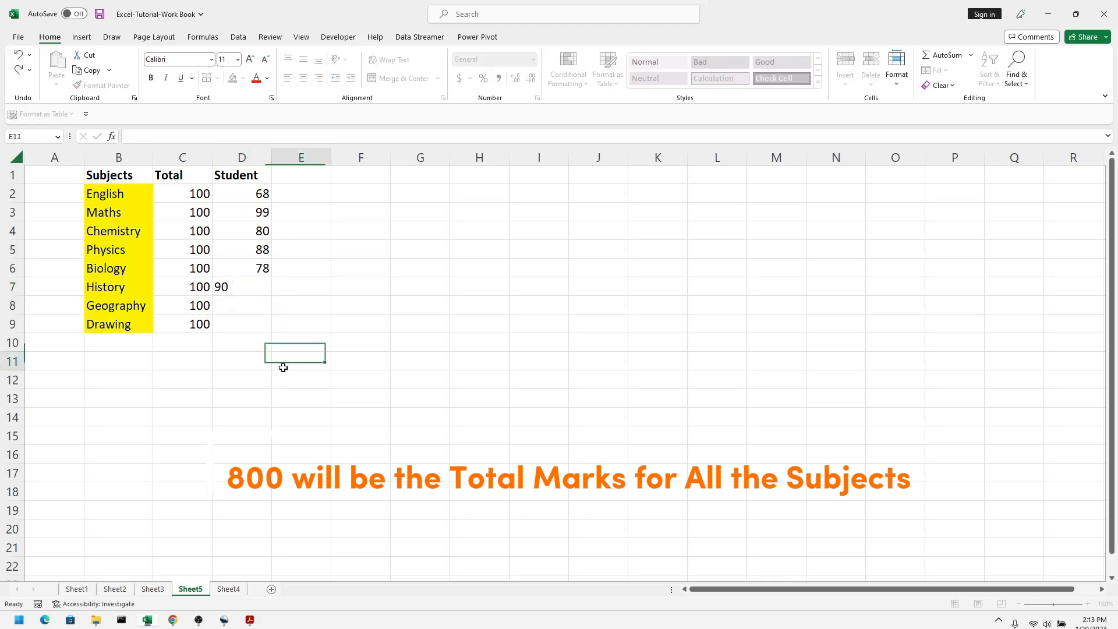
{"action": "double_click", "coordinate": [243, 301]}
{"action": "type", "text": "92"}
{"action": "left_click", "coordinate": [242, 348]}
{"action": "double_click", "coordinate": [257, 322]}
{"action": "type", "text": "94"}
{"action": "left_click", "coordinate": [247, 356]}
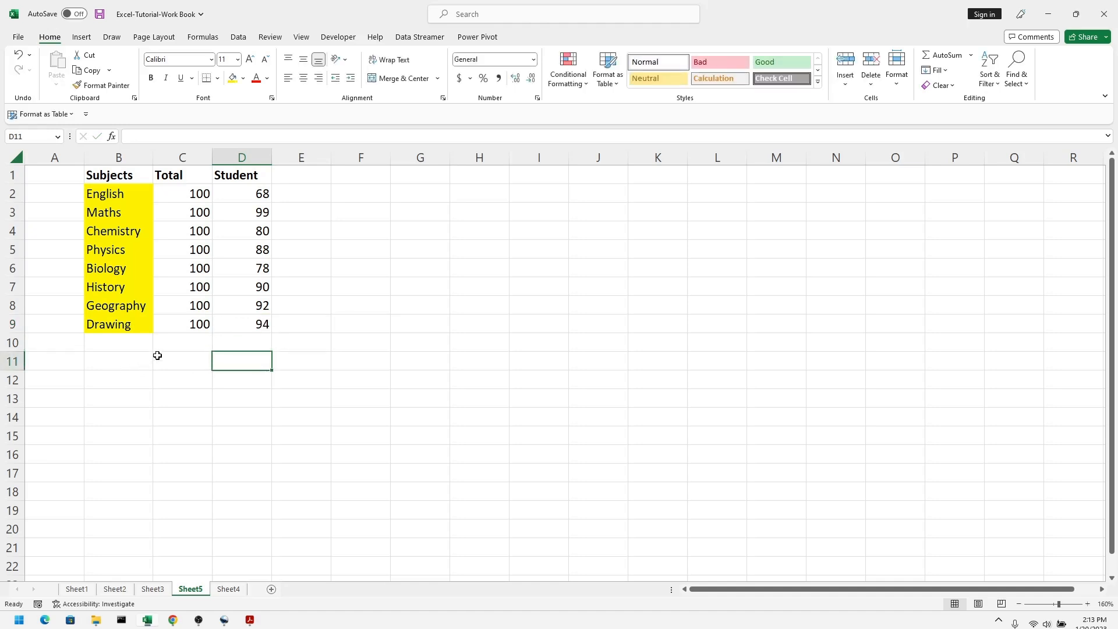
Add up the total marks in C10 with the formula =SUM(C2:C9)
{"action": "left_click_drag", "start_coordinate": [112, 197], "coordinate": [117, 324]}
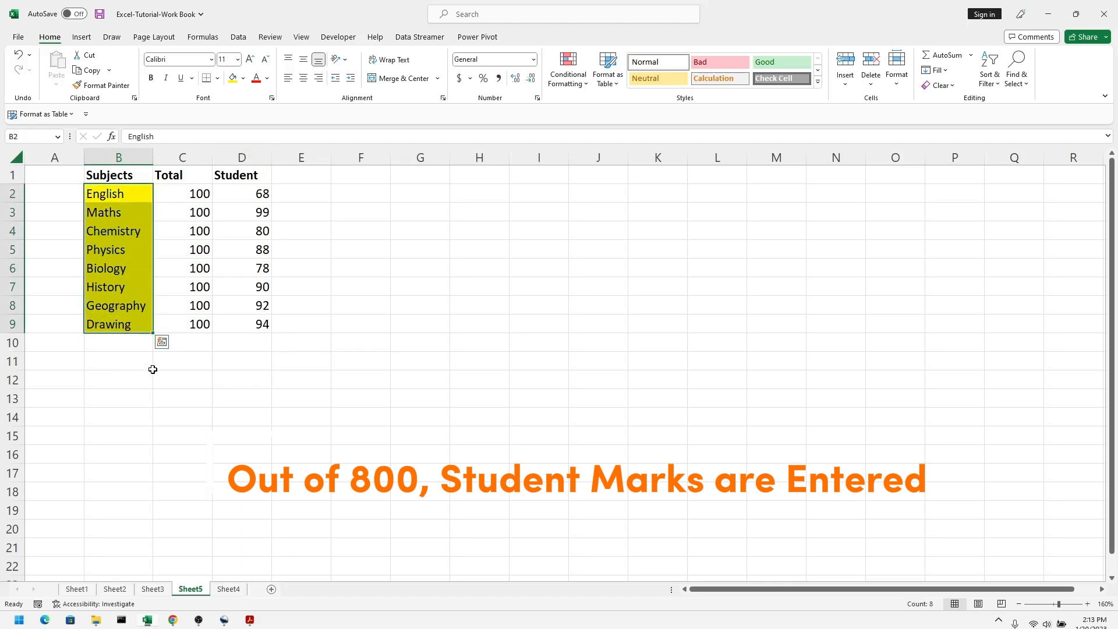
{"action": "double_click", "coordinate": [189, 342]}
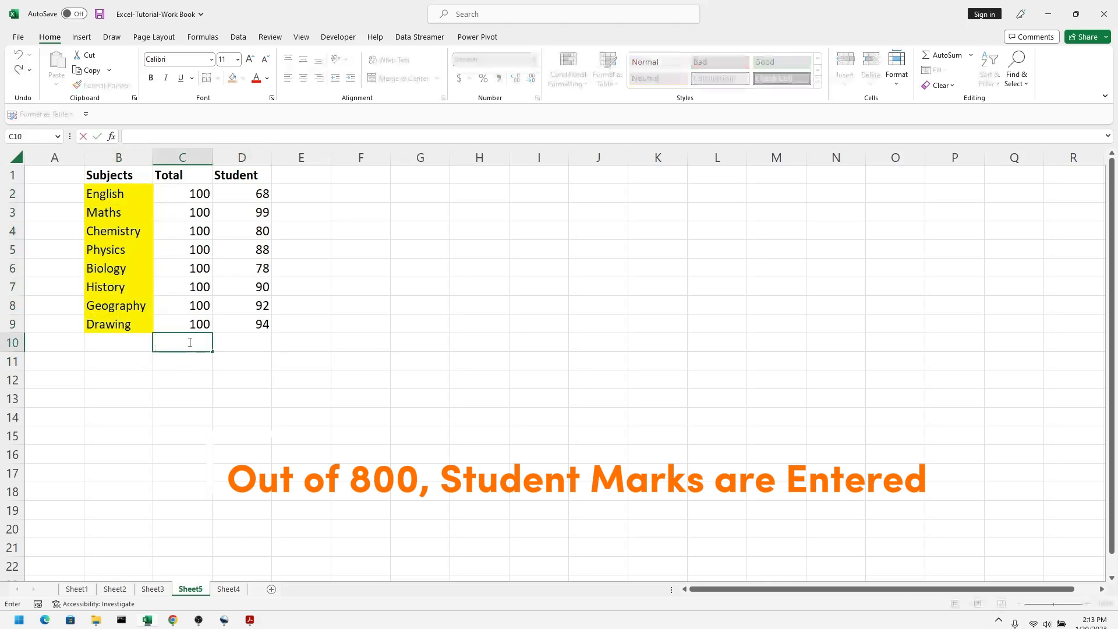
{"action": "type", "text": "="}
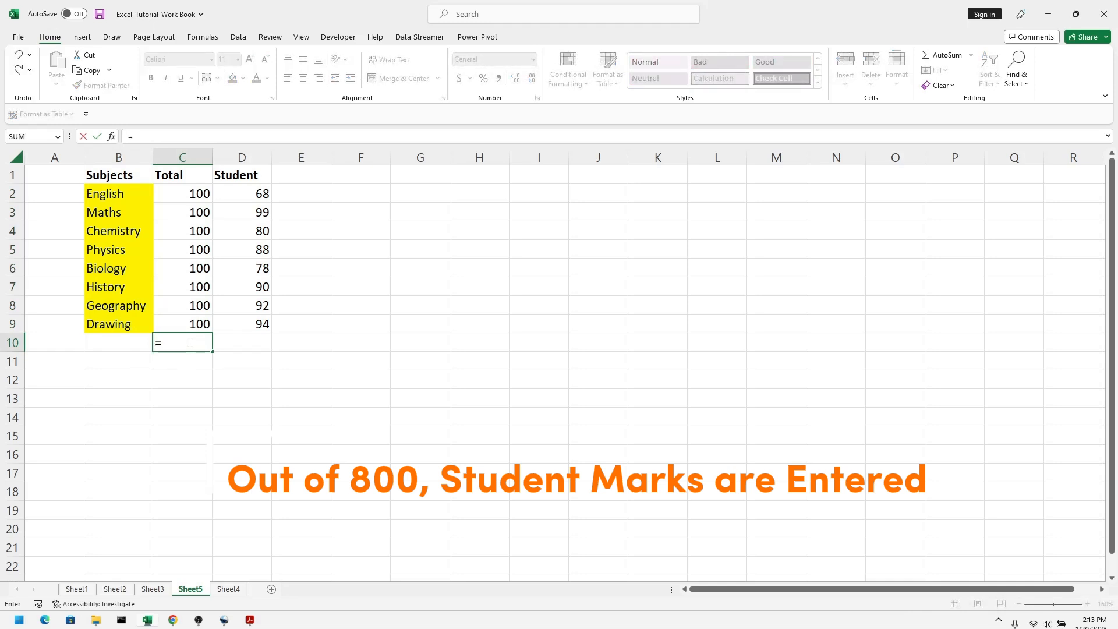
{"action": "type", "text": "SUM"}
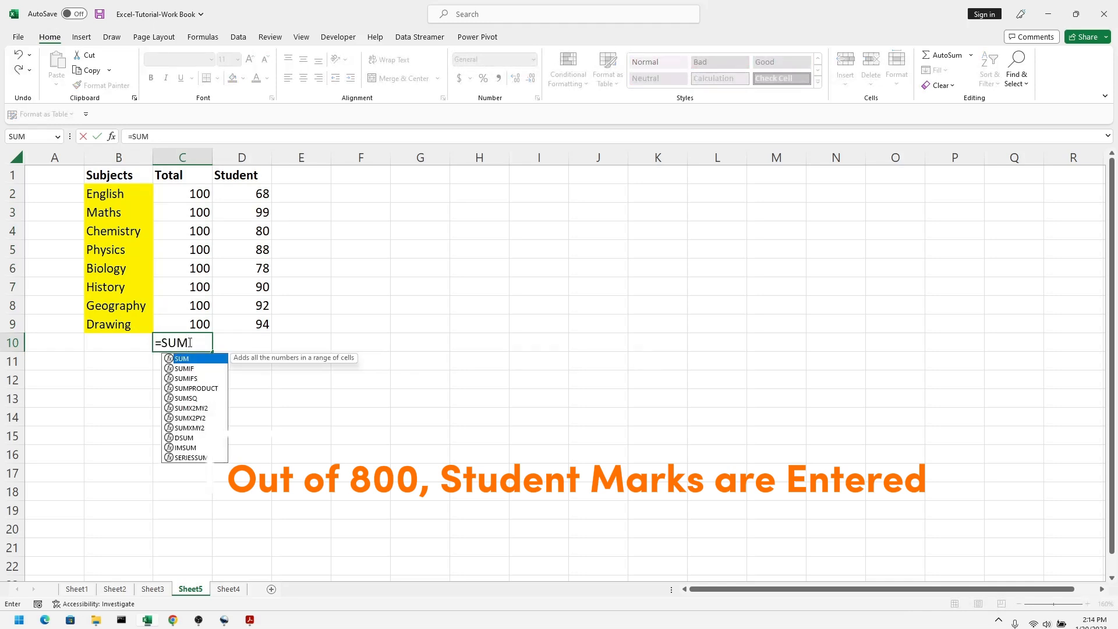
{"action": "type", "text": "("}
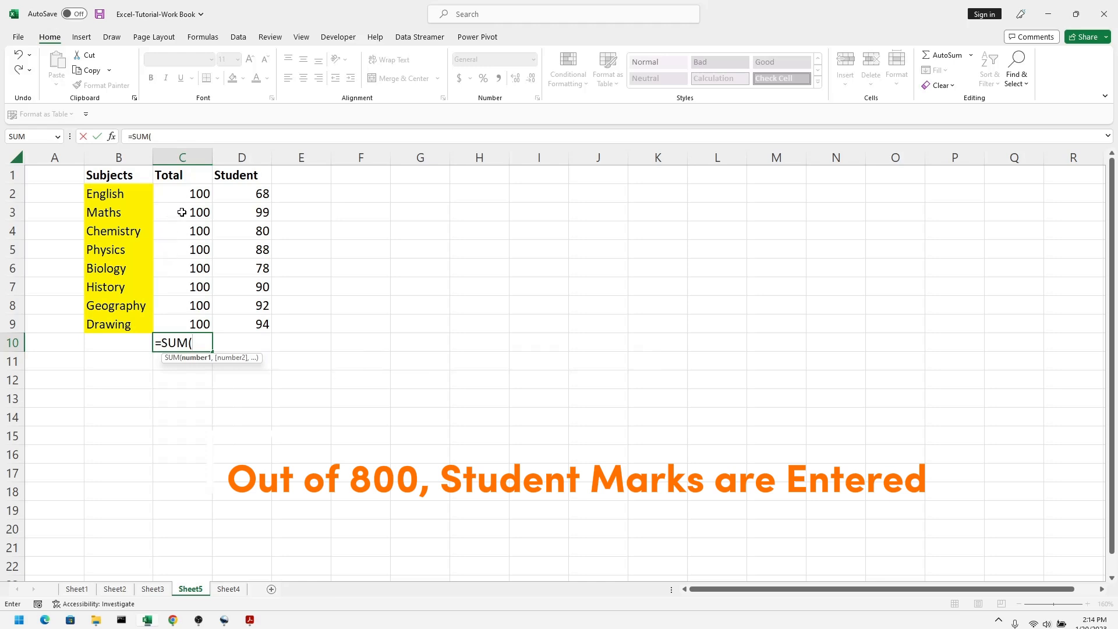
{"action": "left_click_drag", "start_coordinate": [197, 194], "coordinate": [200, 320]}
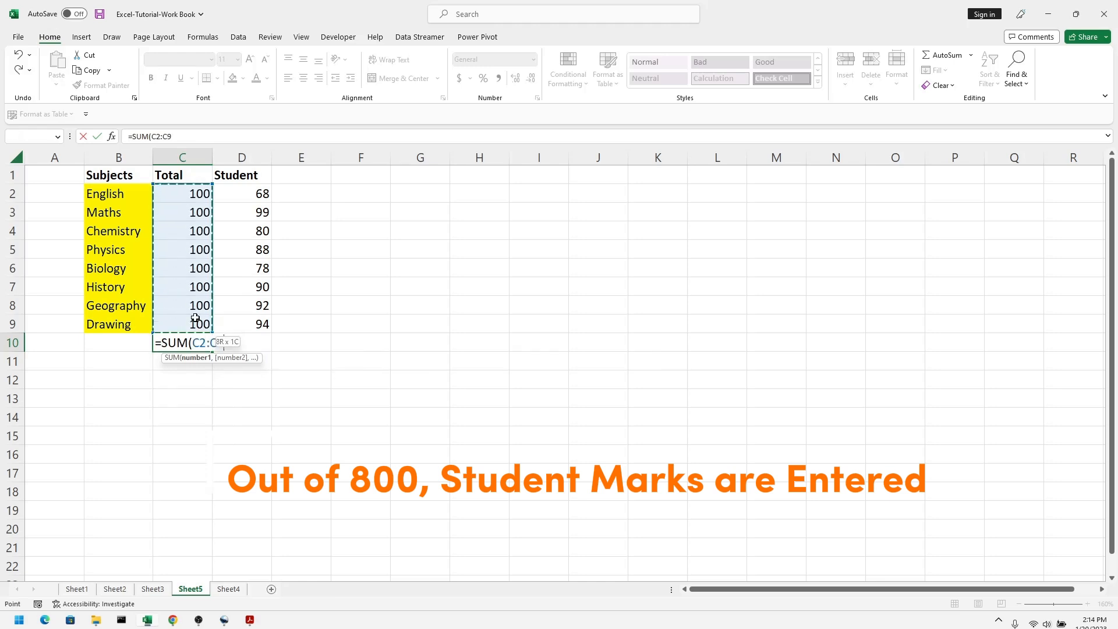
{"action": "left_click", "coordinate": [191, 140]}
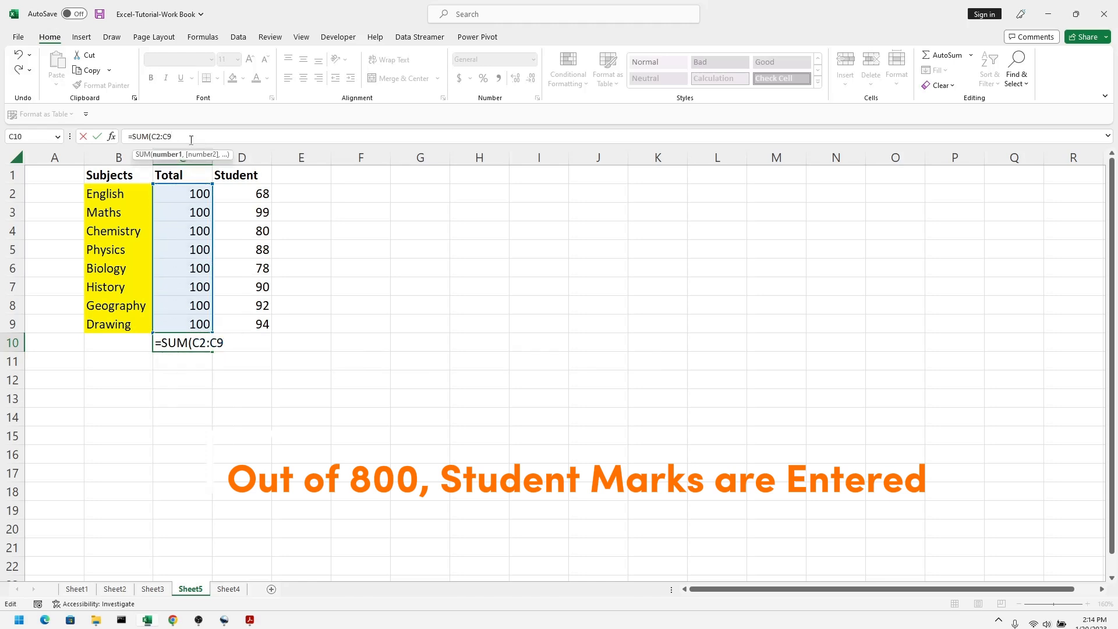
{"action": "type", "text": ")"}
{"action": "key", "text": "Return"}
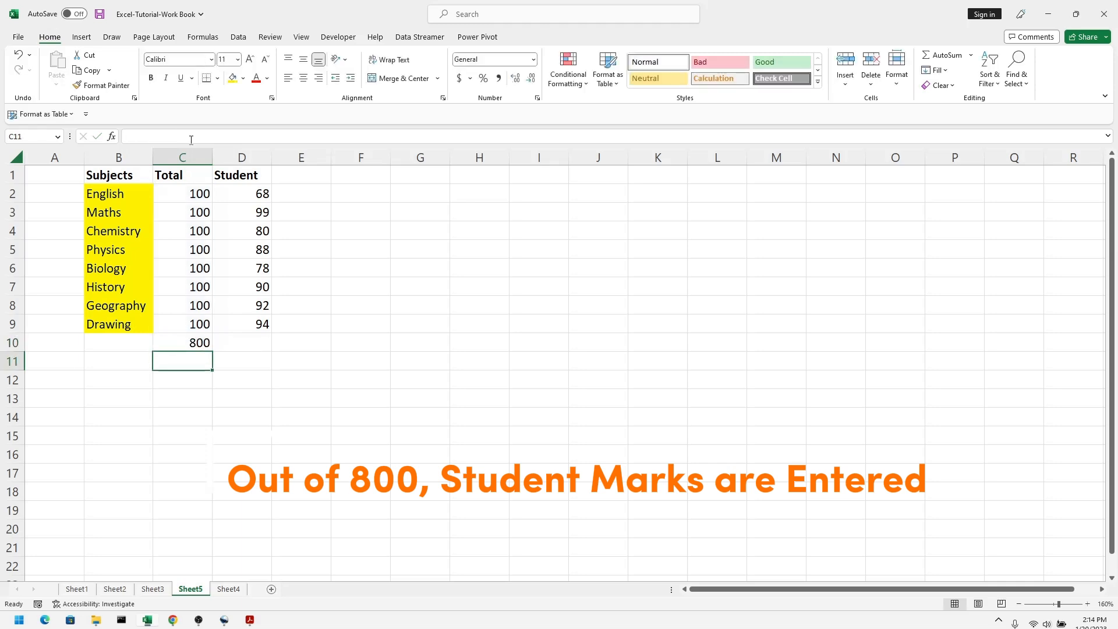
{"action": "left_click", "coordinate": [267, 417]}
Label the sum row Total in B10
{"action": "double_click", "coordinate": [101, 343]}
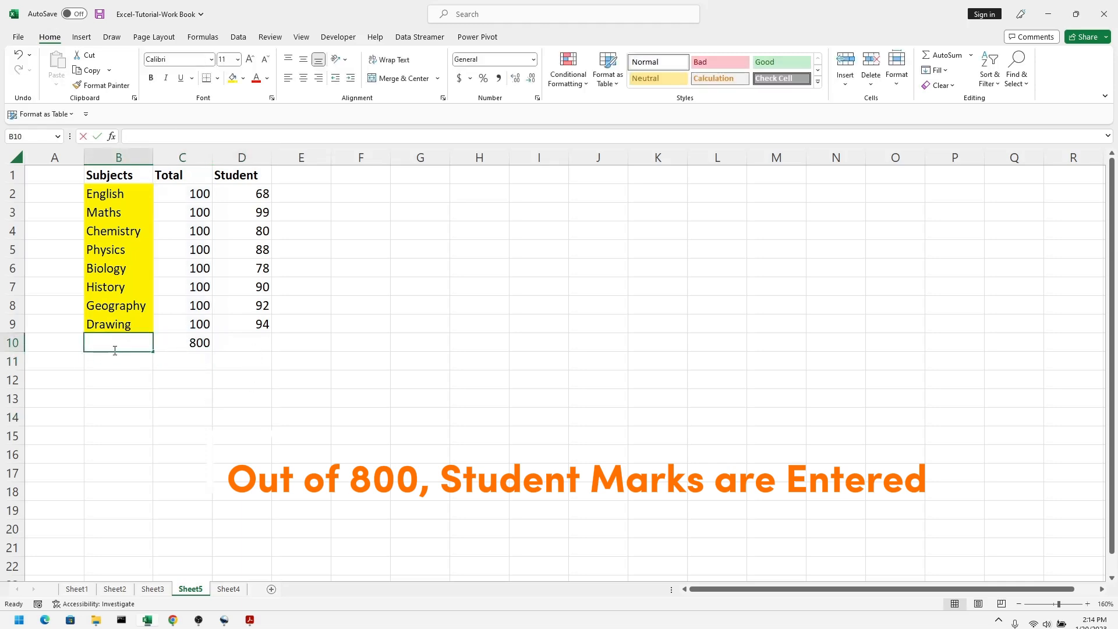
{"action": "type", "text": "Tota"}
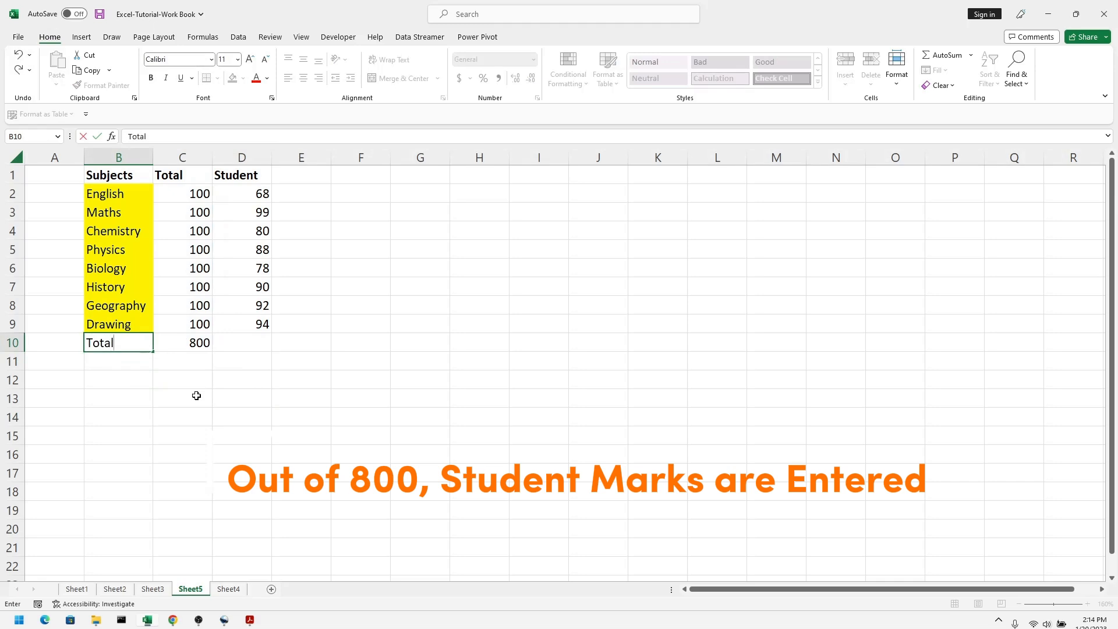
{"action": "type", "text": "l"}
{"action": "left_click", "coordinate": [196, 396]}
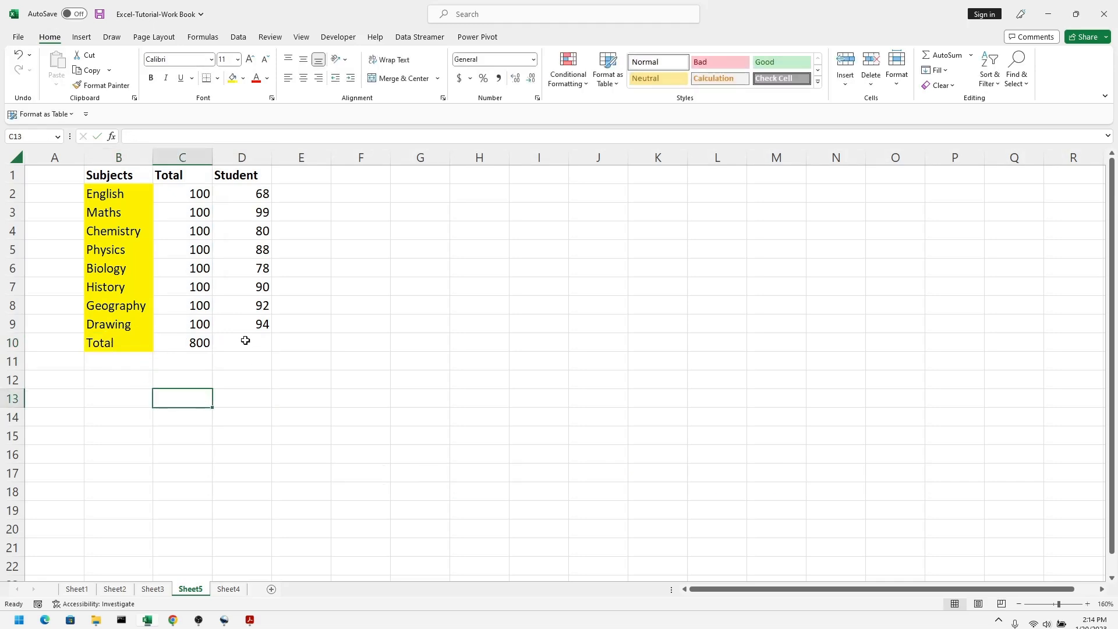
Fill the Total label in B10 with light blue and make it bold
{"action": "left_click", "coordinate": [117, 344]}
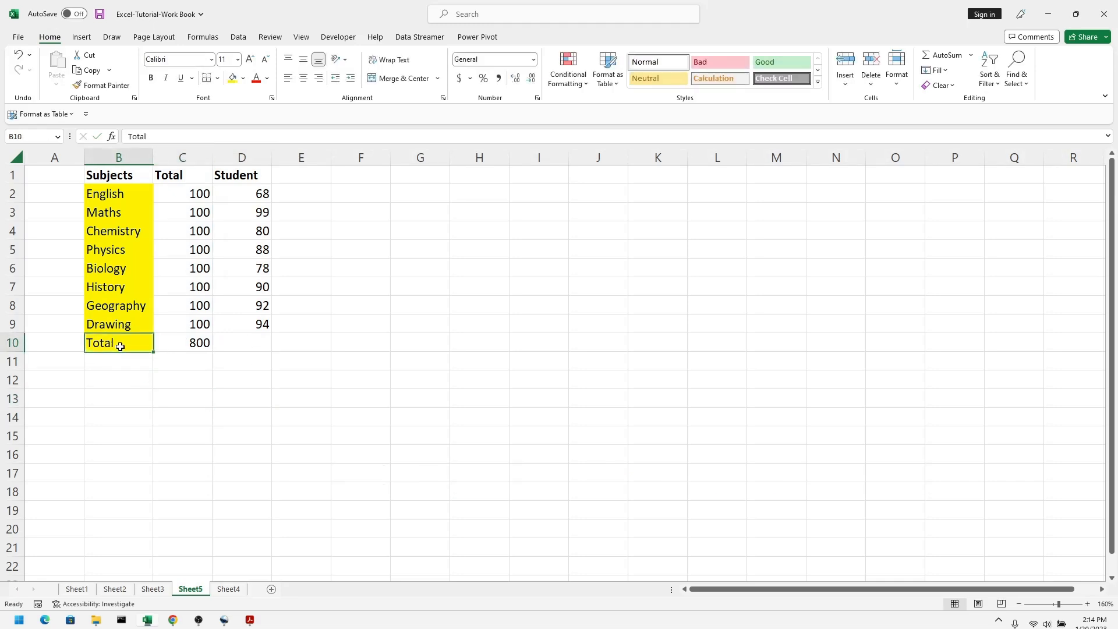
{"action": "left_click", "coordinate": [243, 80]}
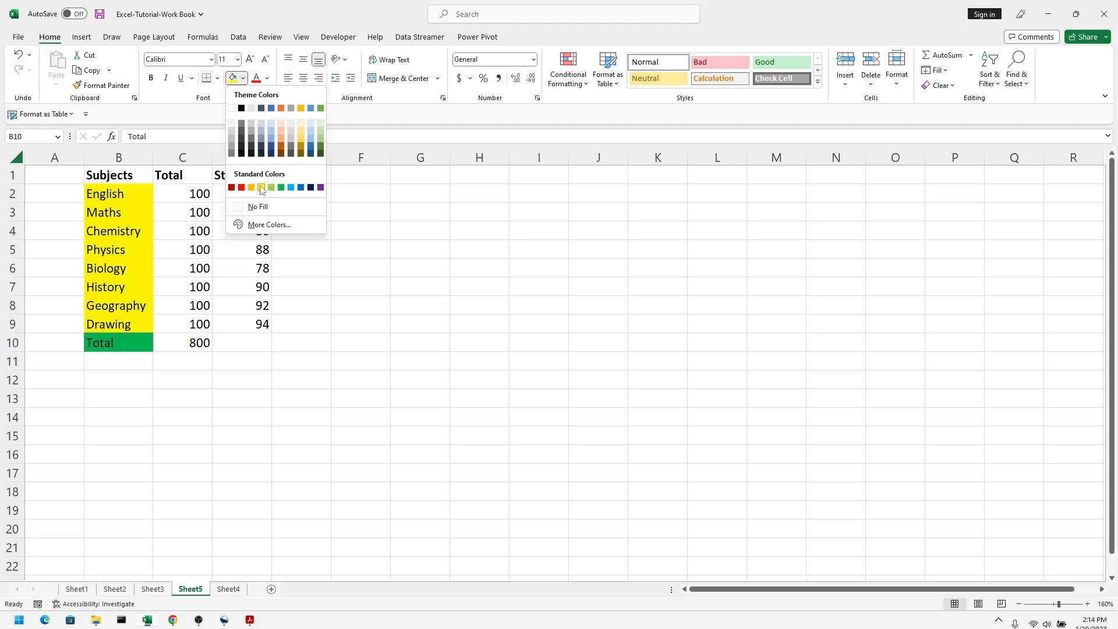
{"action": "left_click", "coordinate": [310, 142]}
{"action": "left_click", "coordinate": [357, 398]}
{"action": "left_click", "coordinate": [120, 338]}
{"action": "key", "text": "ctrl+b"}
{"action": "left_click", "coordinate": [130, 394]}
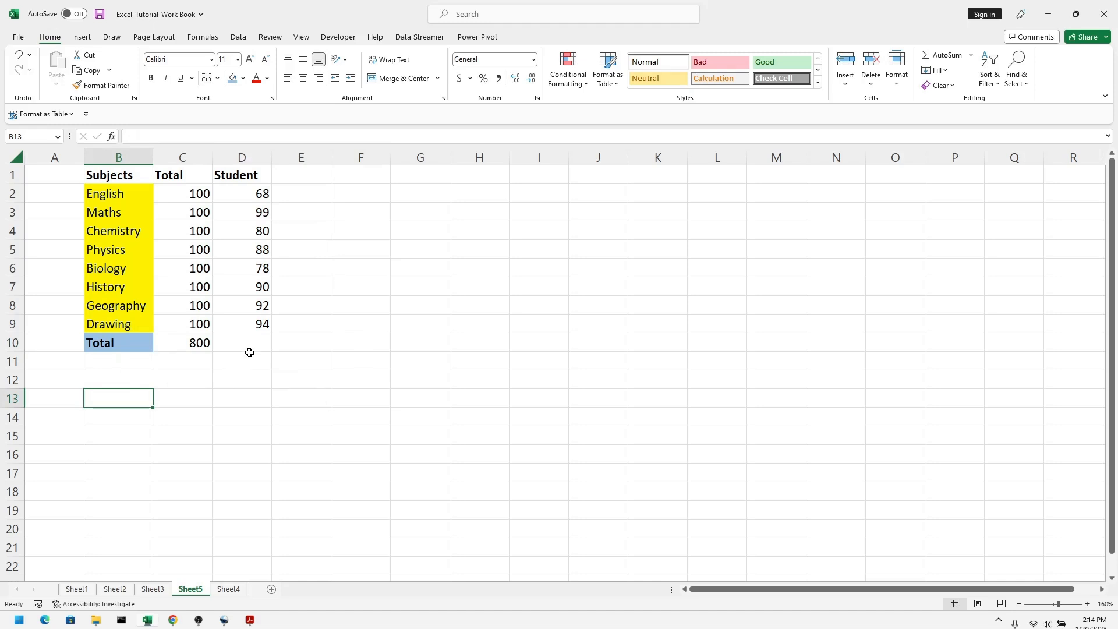
Add up the student's marks in D10 with the formula =SUM(D2:D9)
{"action": "left_click", "coordinate": [247, 342]}
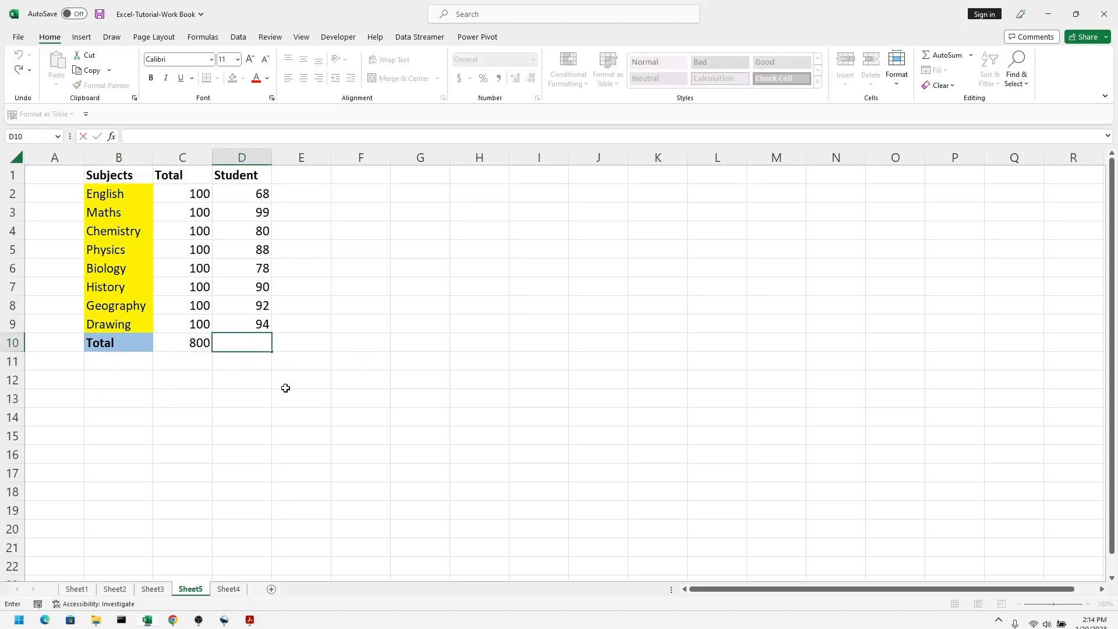
{"action": "type", "text": "=SUM"}
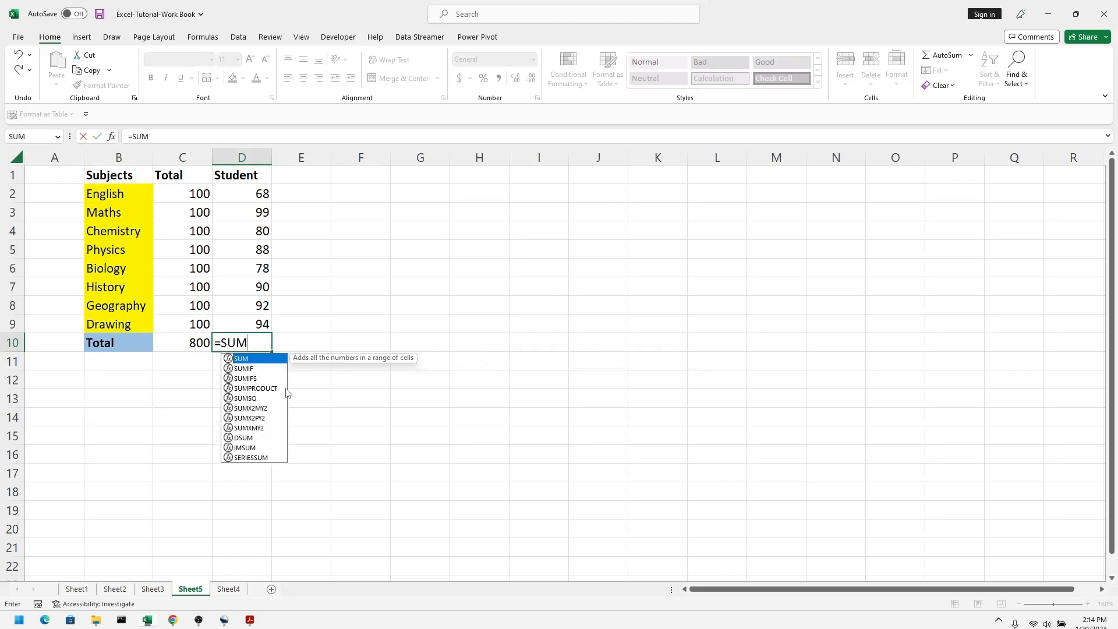
{"action": "type", "text": "("}
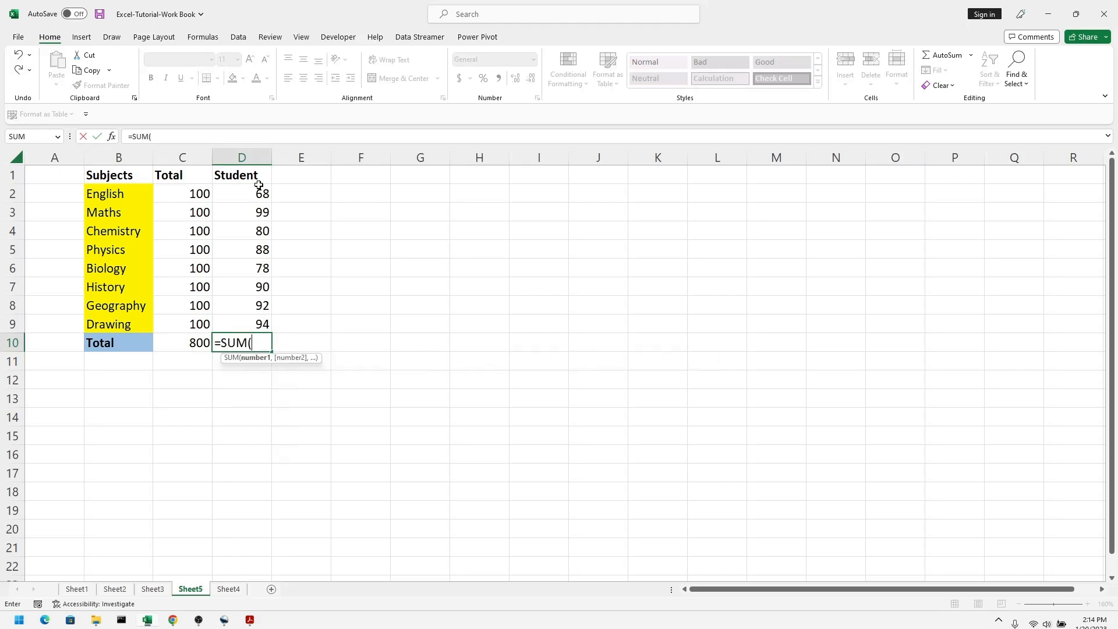
{"action": "left_click", "coordinate": [256, 186]}
{"action": "left_click_drag", "start_coordinate": [272, 204], "coordinate": [271, 335]}
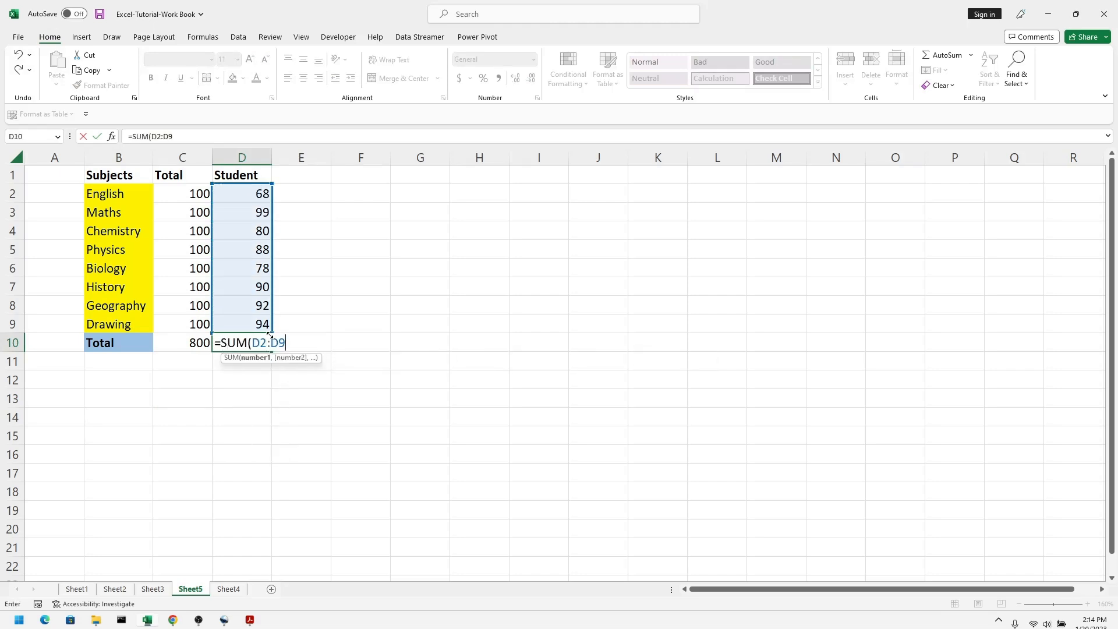
{"action": "left_click", "coordinate": [190, 134]}
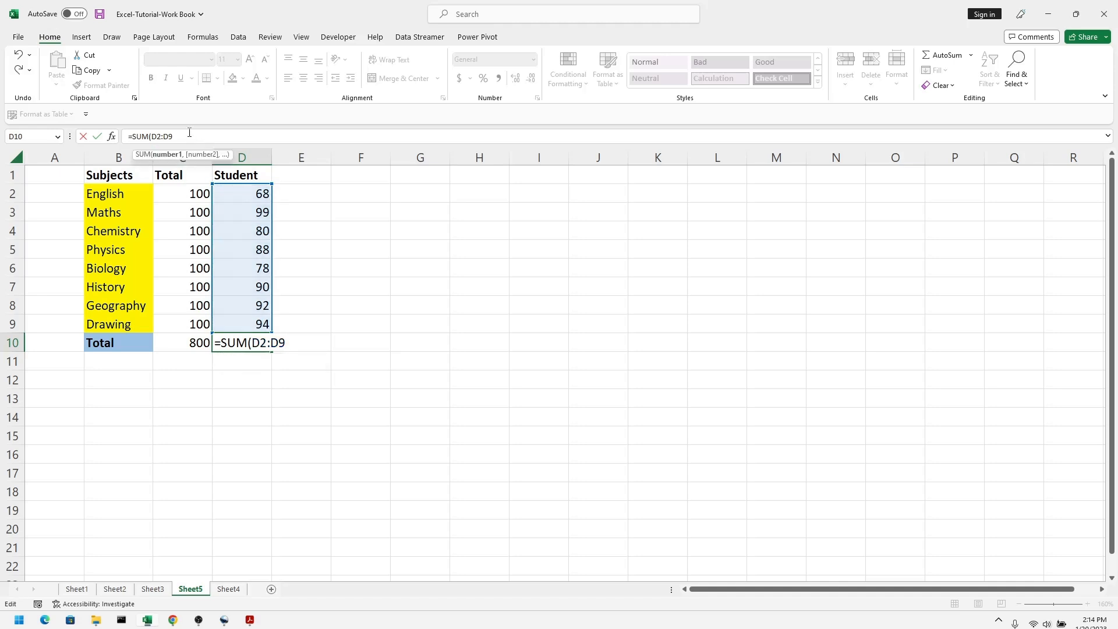
{"action": "type", "text": ")"}
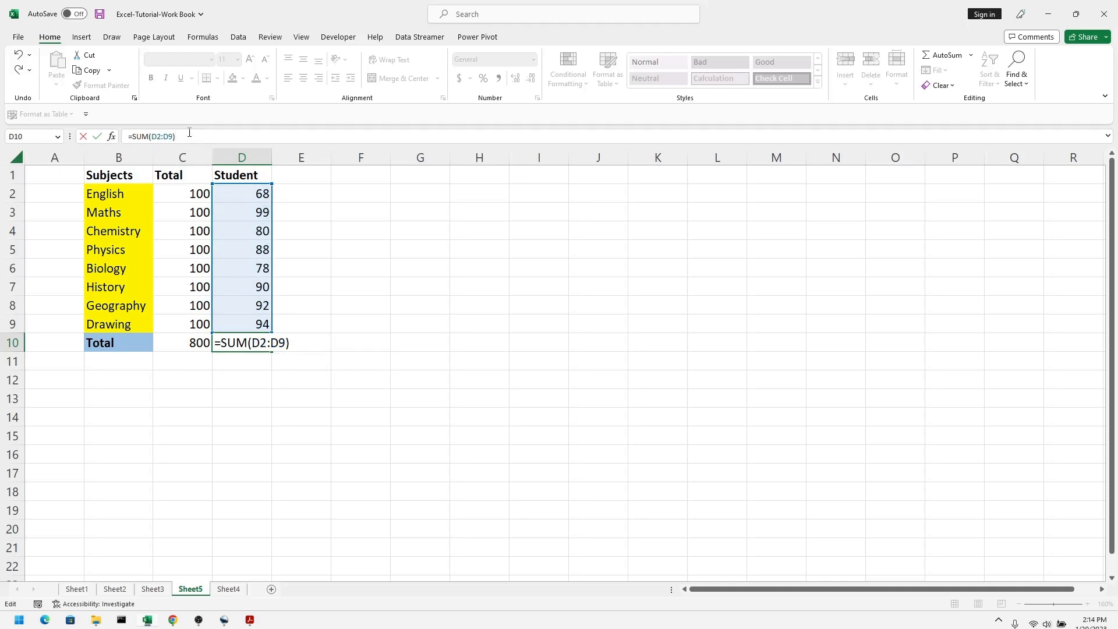
{"action": "key", "text": "Return"}
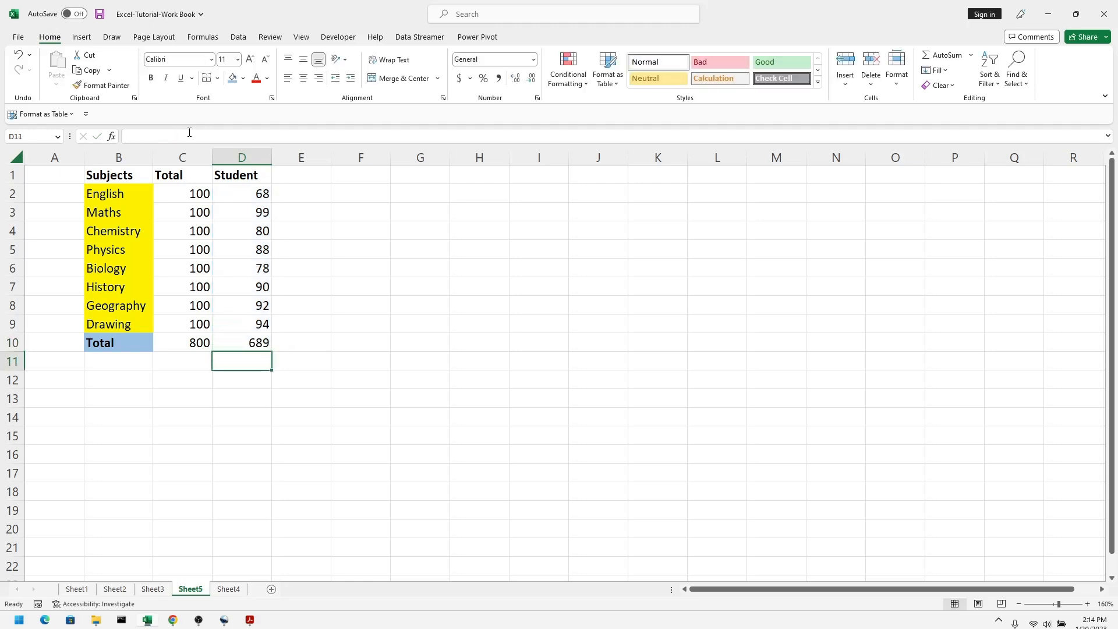
{"action": "left_click", "coordinate": [257, 341]}
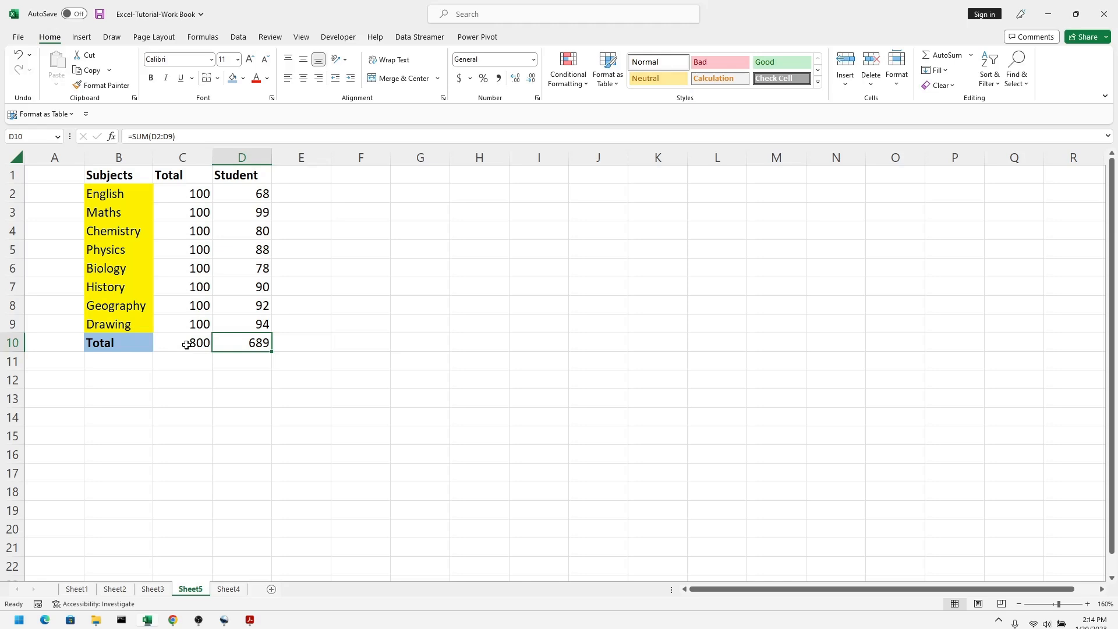
Write the expression 689*100 as plain text in C12
{"action": "double_click", "coordinate": [188, 375]}
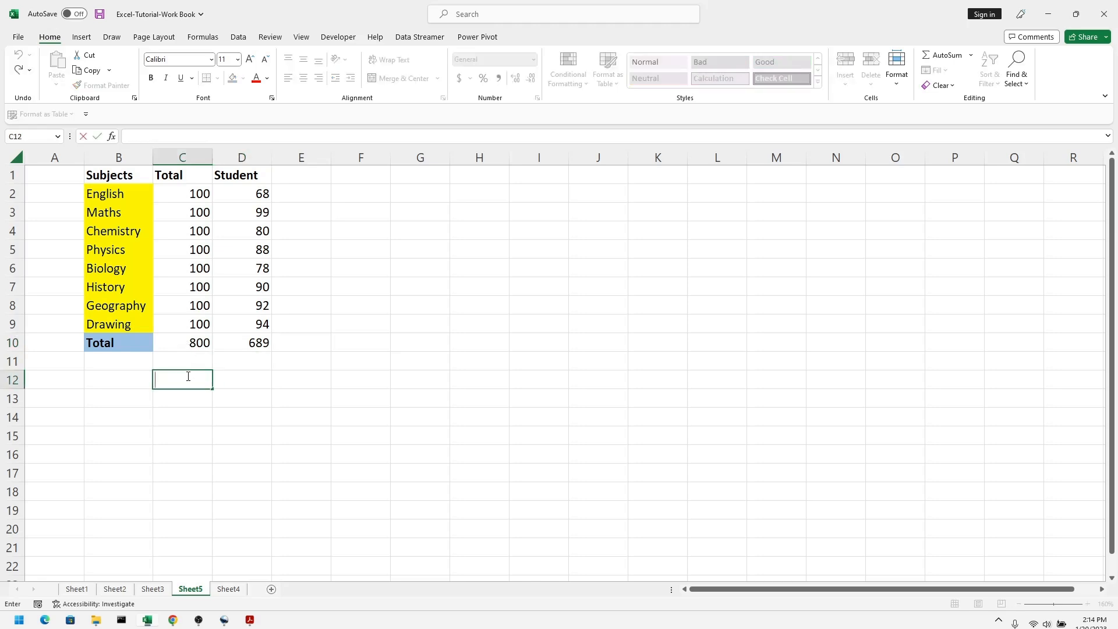
{"action": "type", "text": "689*100"}
{"action": "left_click", "coordinate": [166, 419]}
Multiply the student's total by 100 in D12 with the formula =689*100
{"action": "left_click", "coordinate": [250, 380]}
{"action": "type", "text": "="}
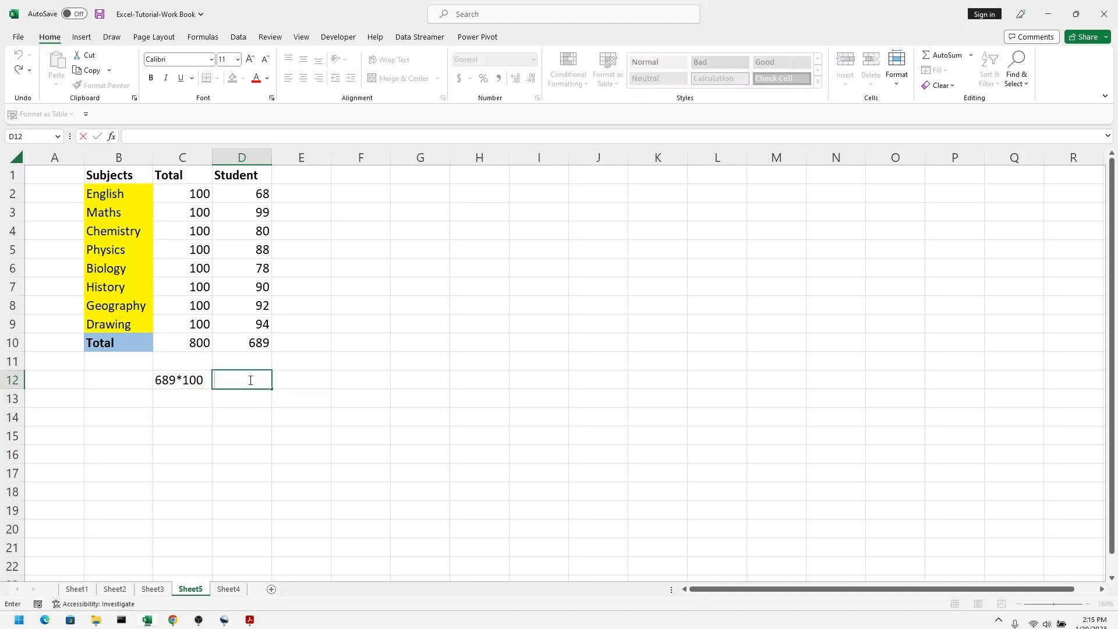
{"action": "type", "text": "6"}
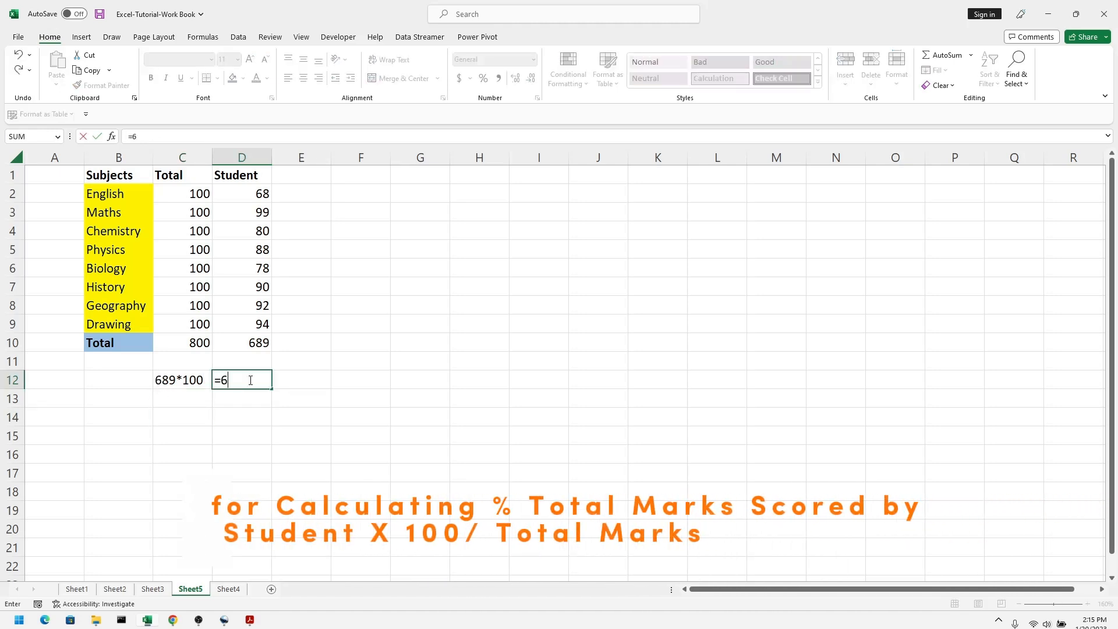
{"action": "type", "text": "89*"}
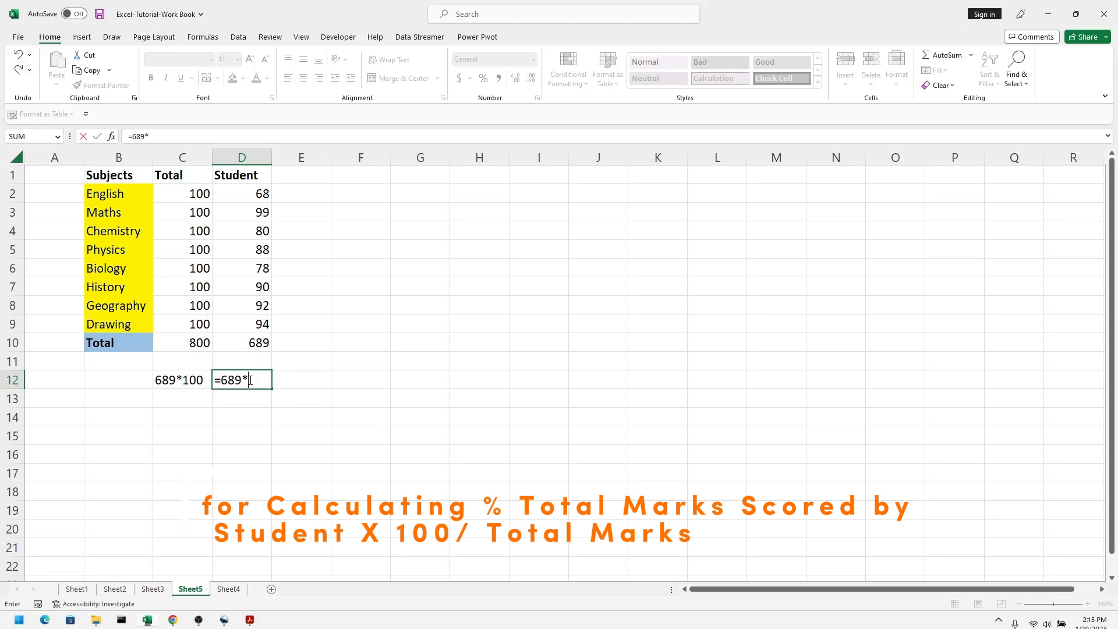
{"action": "type", "text": "100"}
{"action": "left_click", "coordinate": [247, 417]}
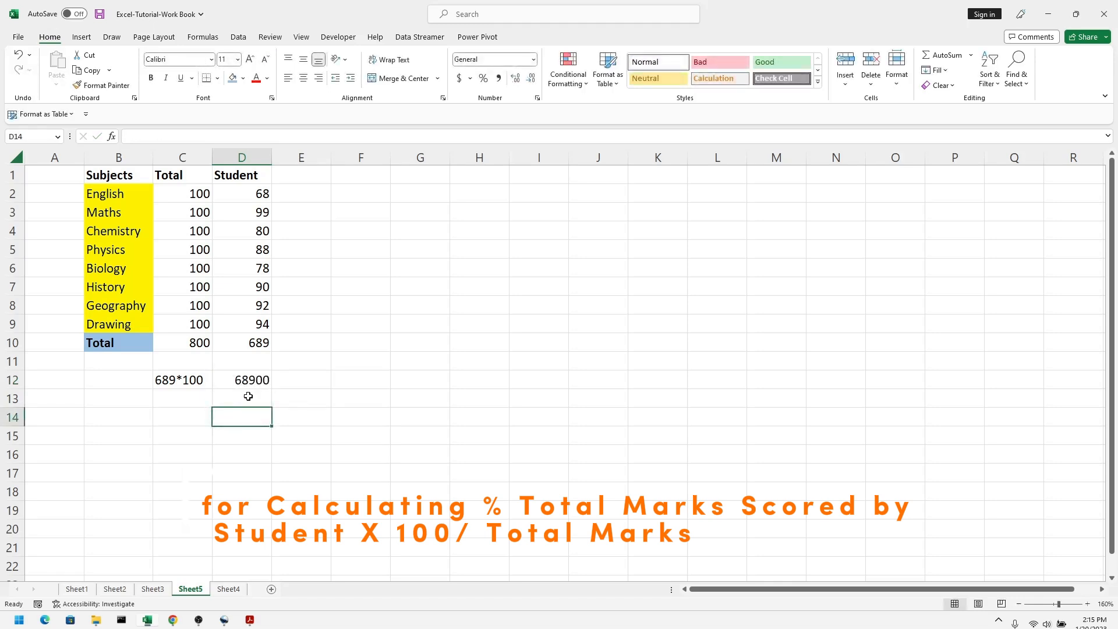
Enter the maximum total marks, 800, in D13 below the multiplied score
{"action": "left_click", "coordinate": [248, 397]}
{"action": "double_click", "coordinate": [248, 397]}
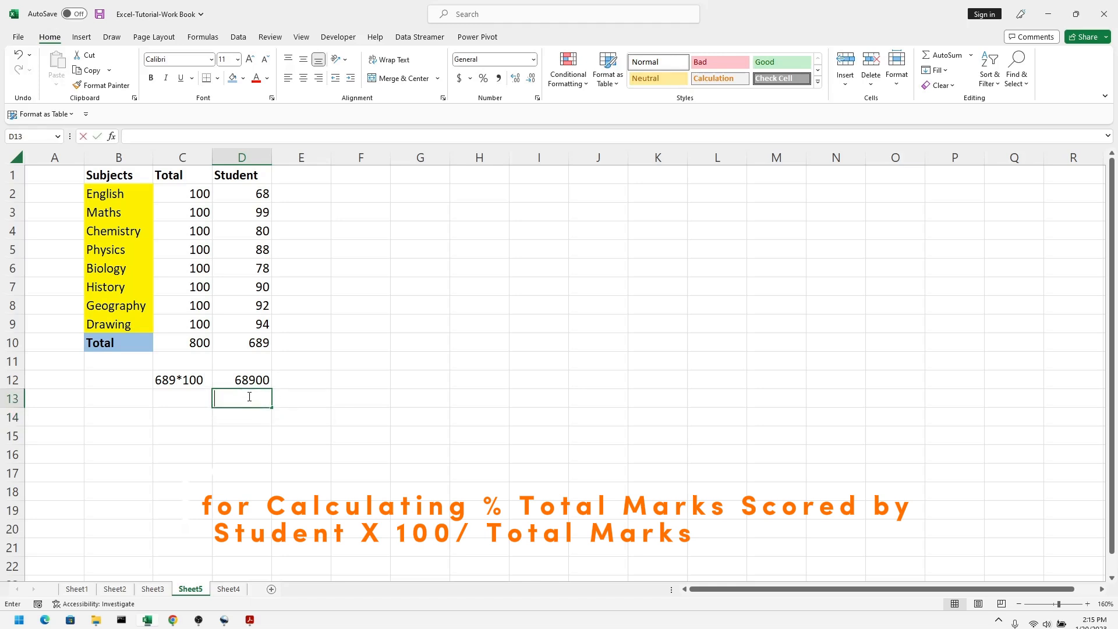
{"action": "type", "text": "800"}
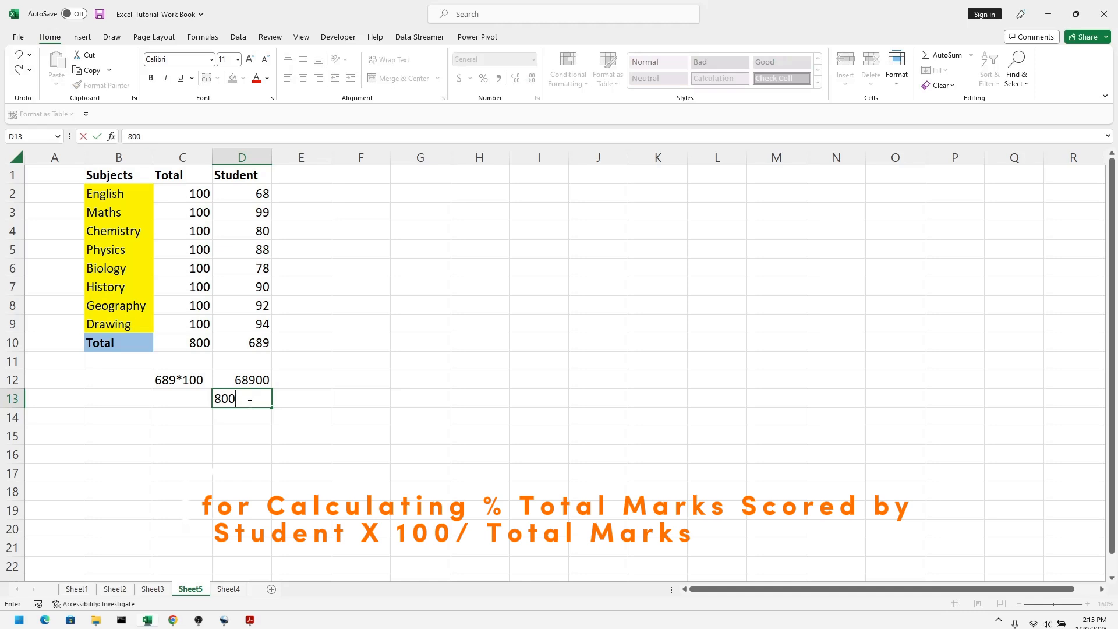
{"action": "left_click", "coordinate": [241, 454]}
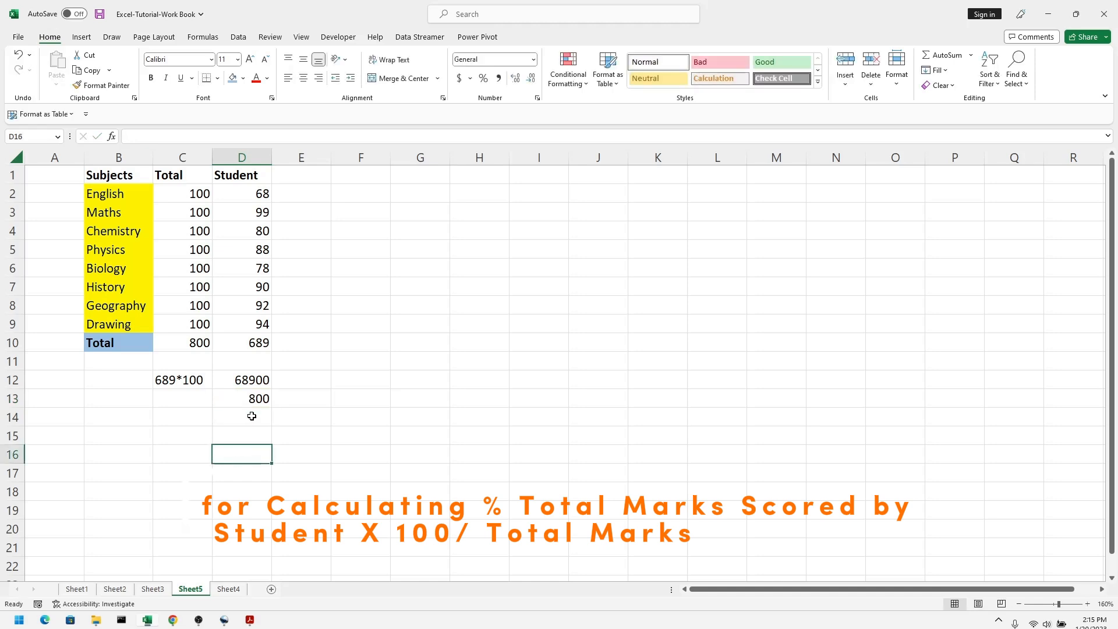
{"action": "left_click", "coordinate": [261, 381]}
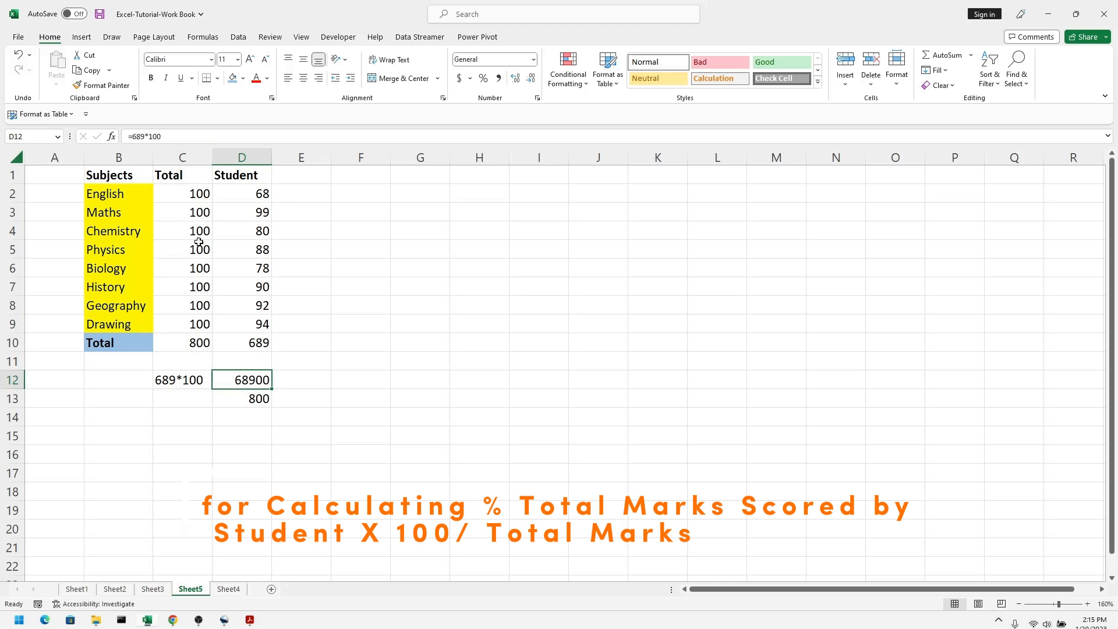
Calculate the student's percentage in E12 with the formula =D12/D13
{"action": "left_click", "coordinate": [299, 382]}
{"action": "type", "text": "="}
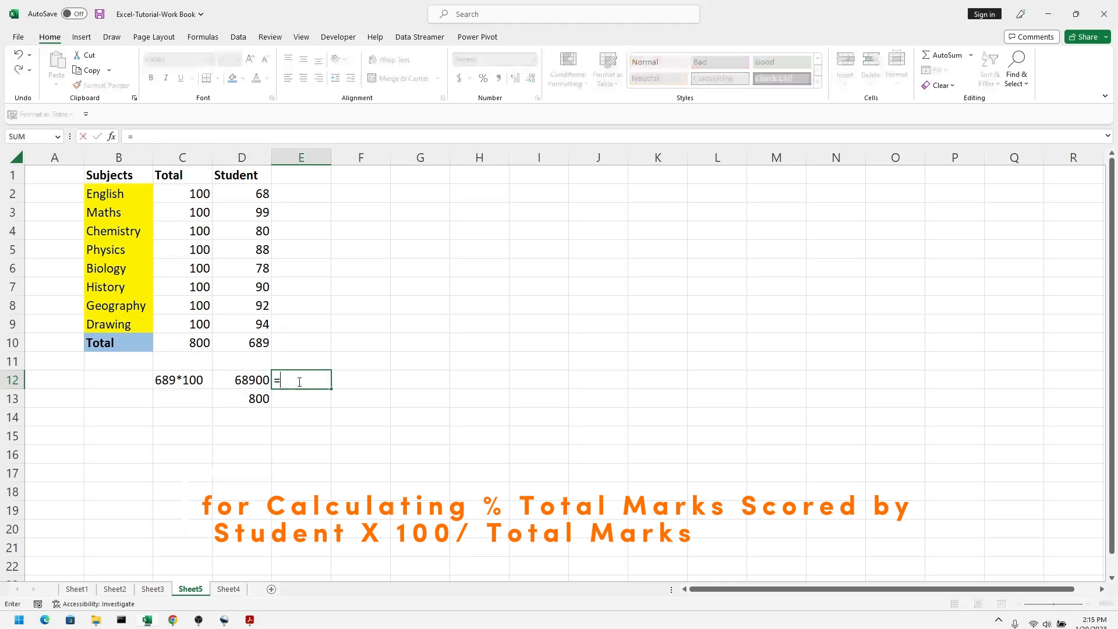
{"action": "left_click", "coordinate": [238, 380]}
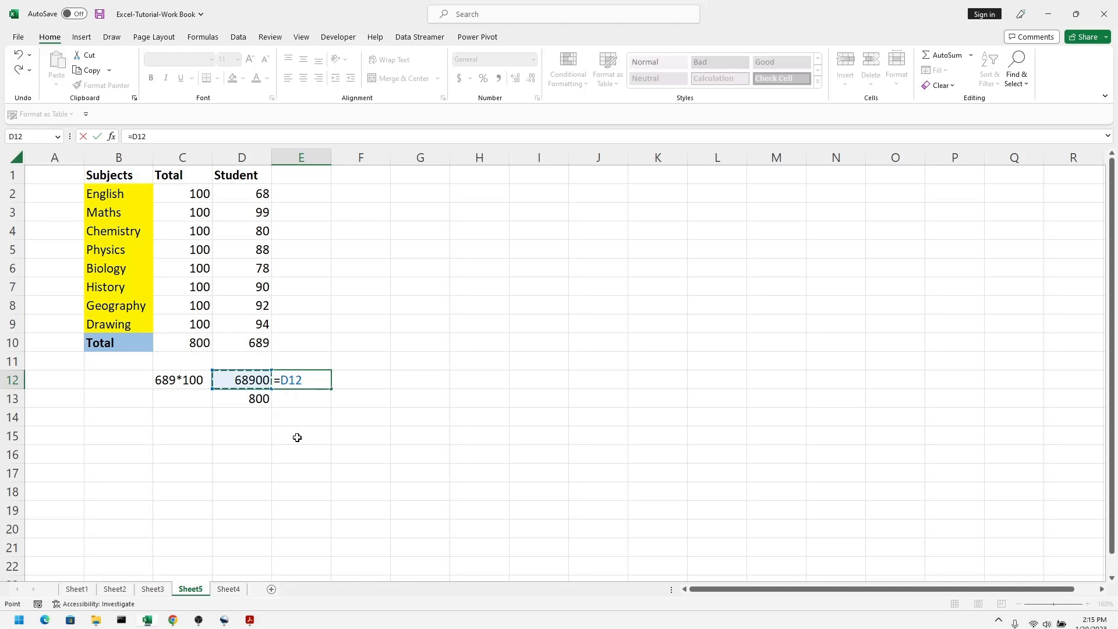
{"action": "type", "text": "/"}
{"action": "left_click", "coordinate": [259, 399]}
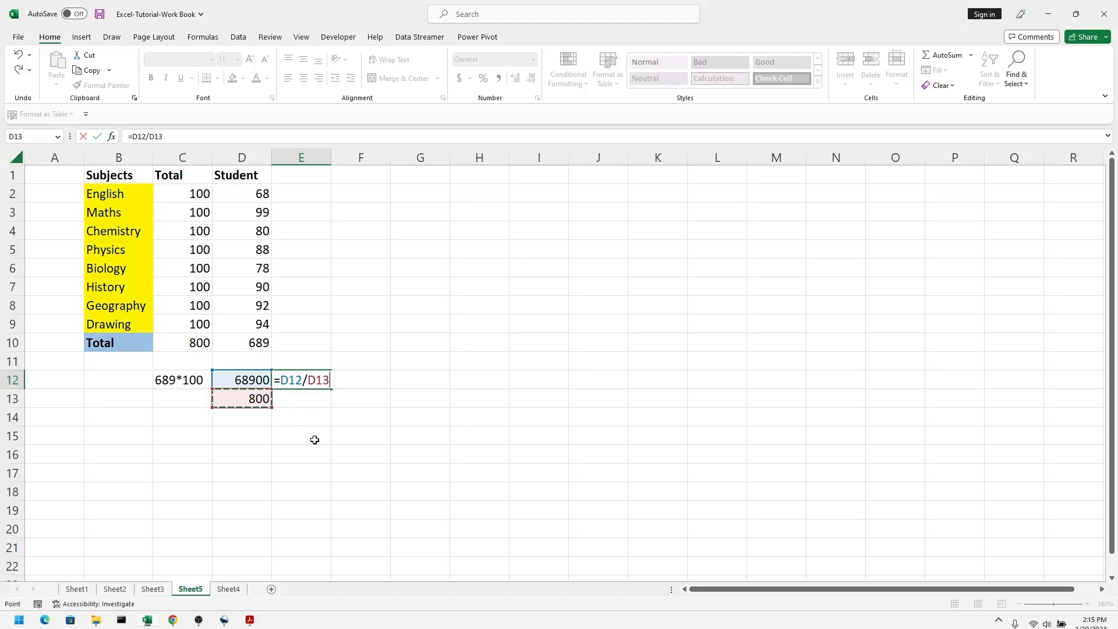
{"action": "key", "text": "Return"}
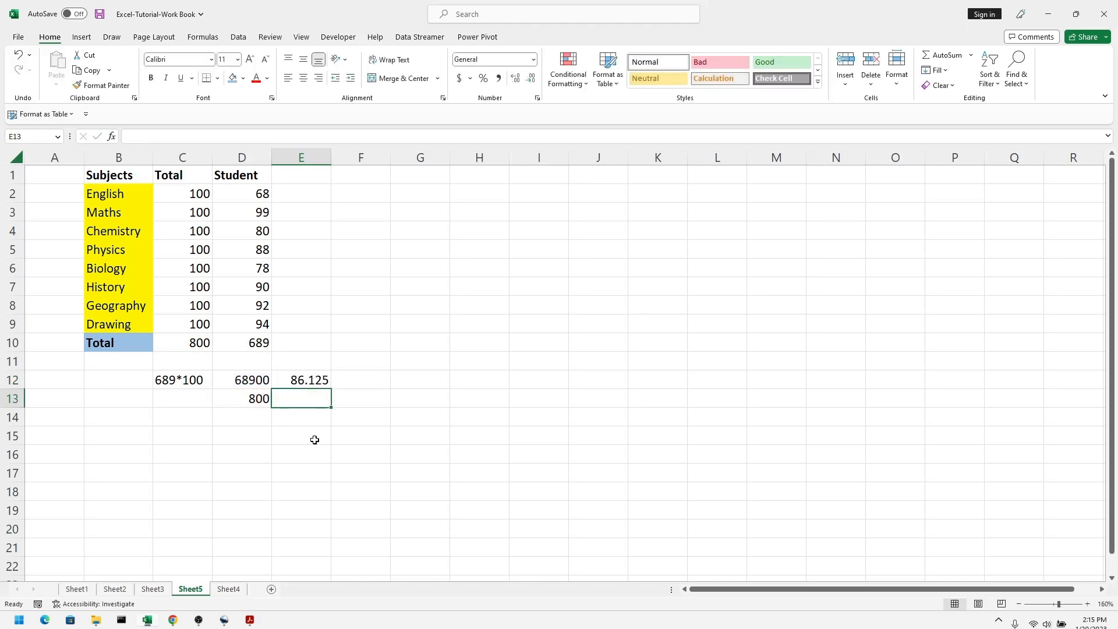
{"action": "left_click", "coordinate": [304, 381]}
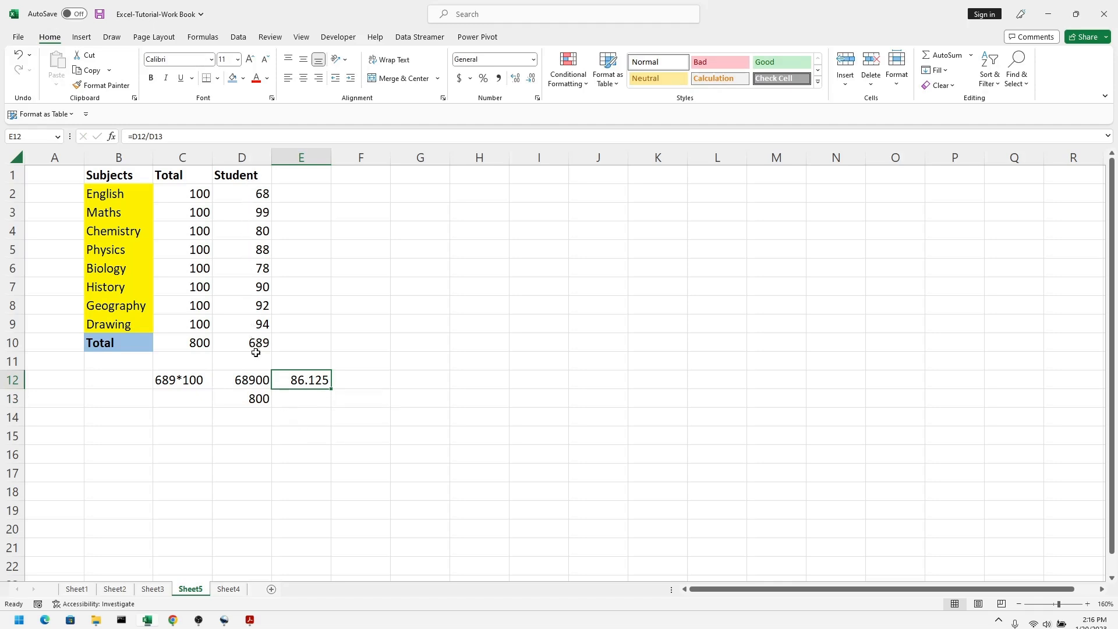
{"action": "left_click_drag", "start_coordinate": [251, 193], "coordinate": [255, 325]}
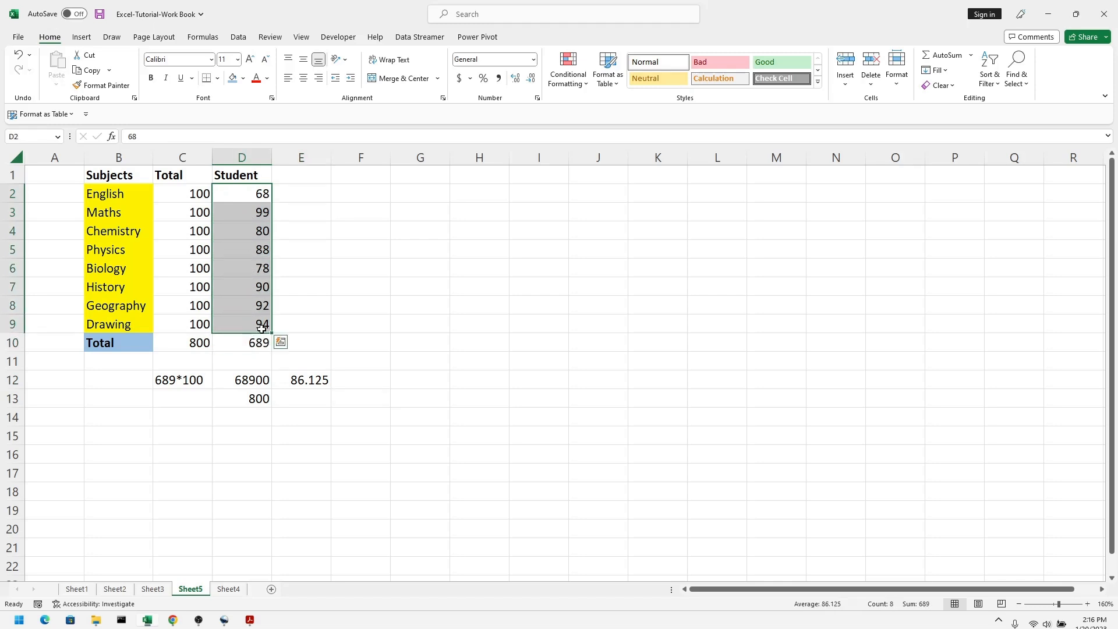
{"action": "left_click", "coordinate": [298, 383]}
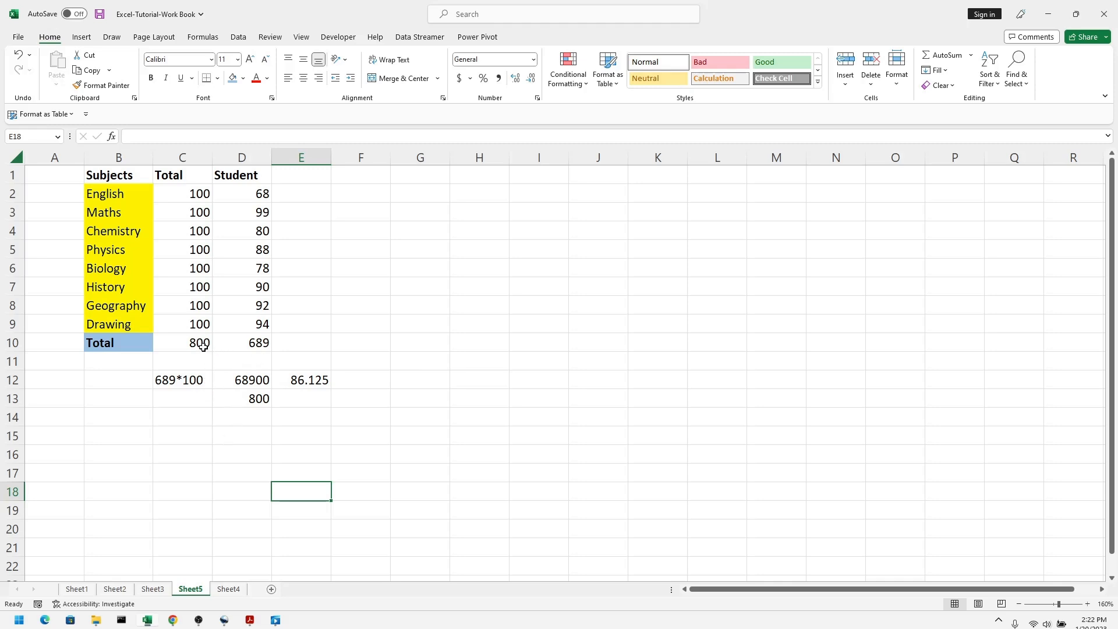
Calculate the percentage in a single cell, D16, with the formula =(689*100)/800
{"action": "double_click", "coordinate": [237, 447]}
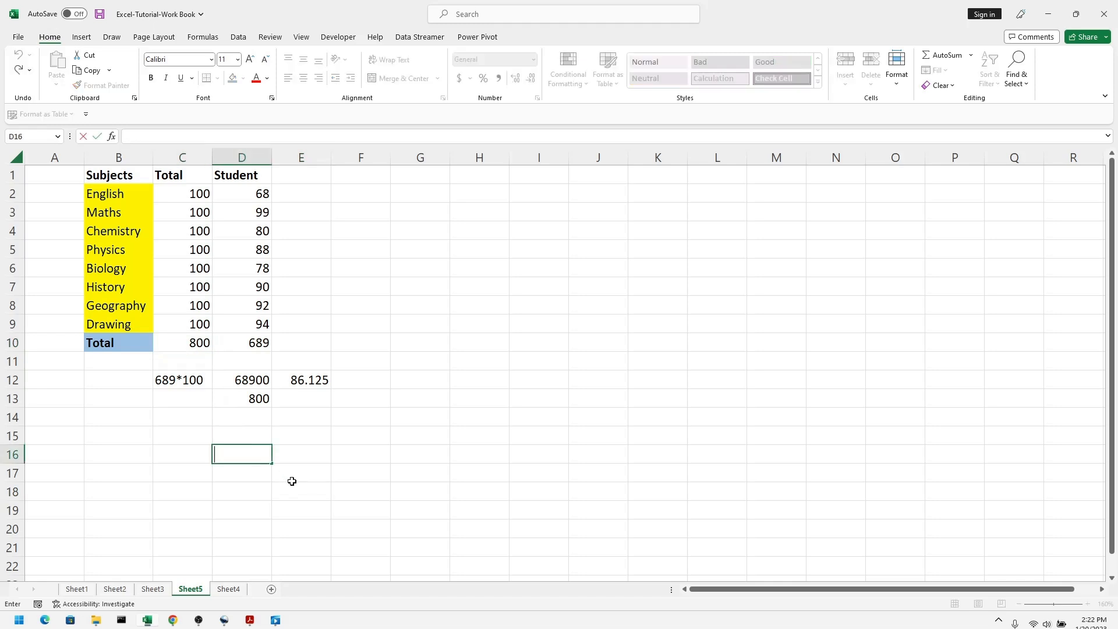
{"action": "type", "text": "="}
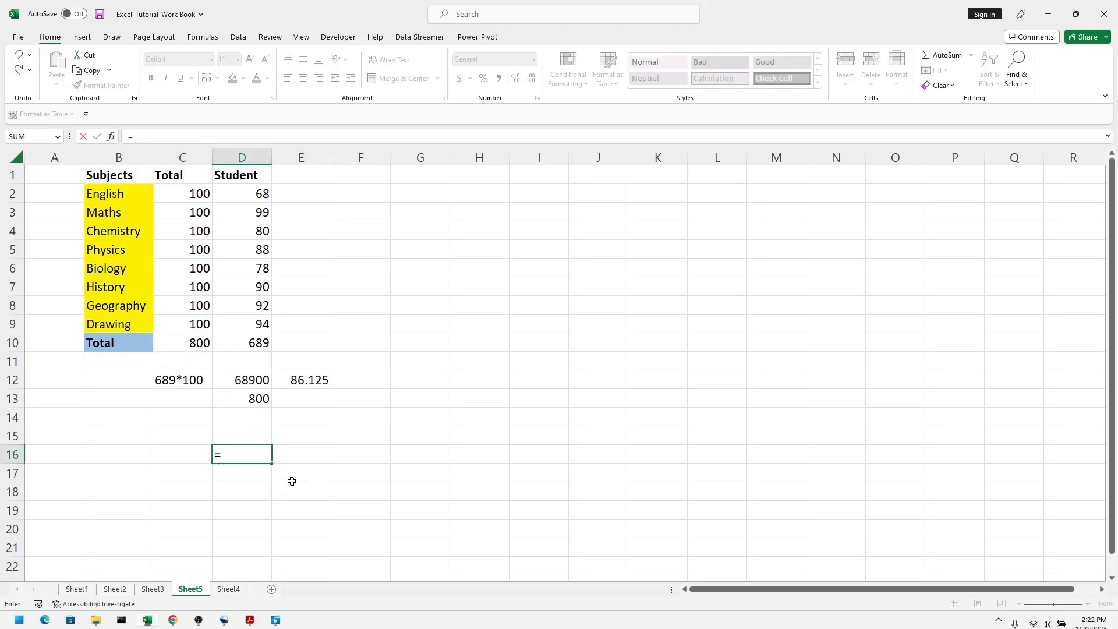
{"action": "type", "text": "689*8"}
{"action": "key", "text": "BackSpace"}
{"action": "type", "text": "100"}
{"action": "left_click", "coordinate": [223, 458]}
{"action": "type", "text": "("}
{"action": "left_click", "coordinate": [171, 132]}
{"action": "type", "text": ")/800"}
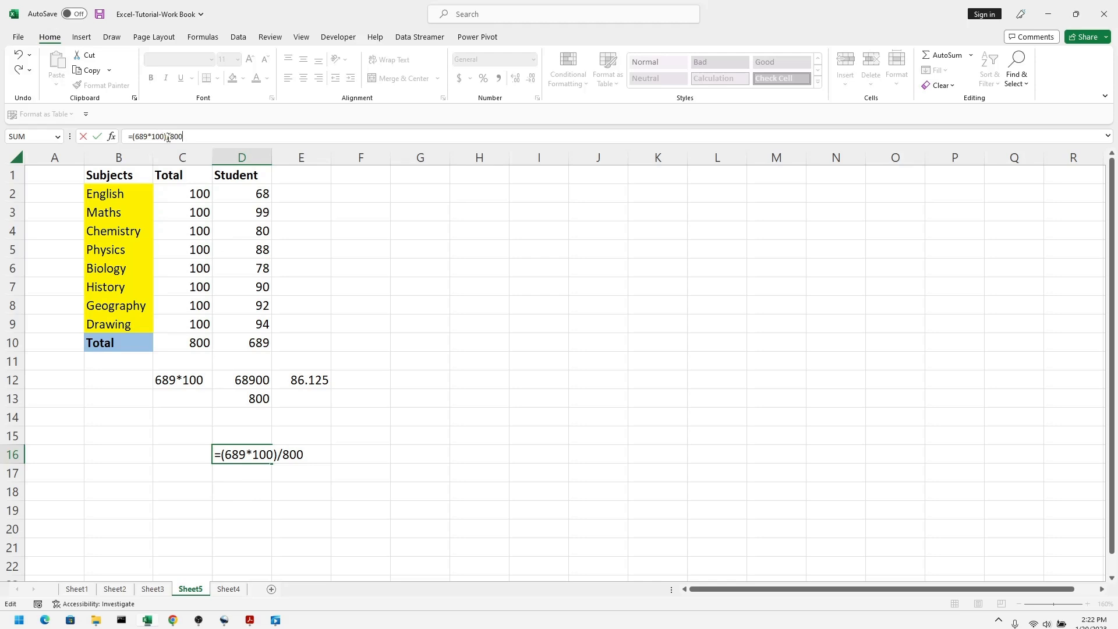
{"action": "left_click_drag", "start_coordinate": [165, 137], "coordinate": [139, 134]}
{"action": "left_click", "coordinate": [197, 135]}
{"action": "key", "text": "Return"}
{"action": "left_click", "coordinate": [254, 454]}
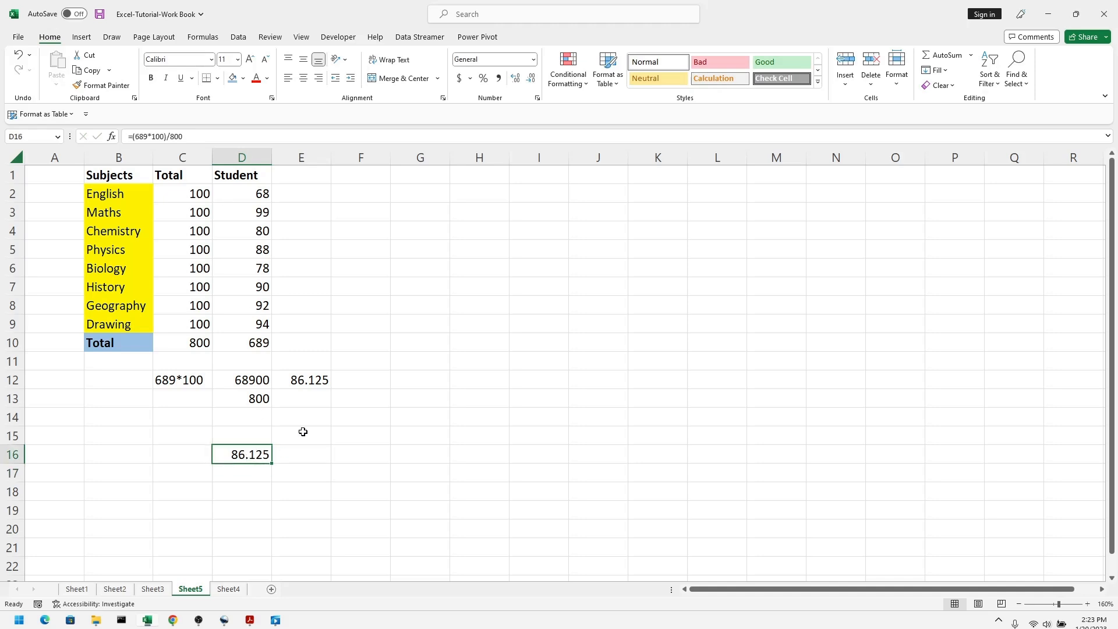
{"action": "left_click", "coordinate": [310, 380]}
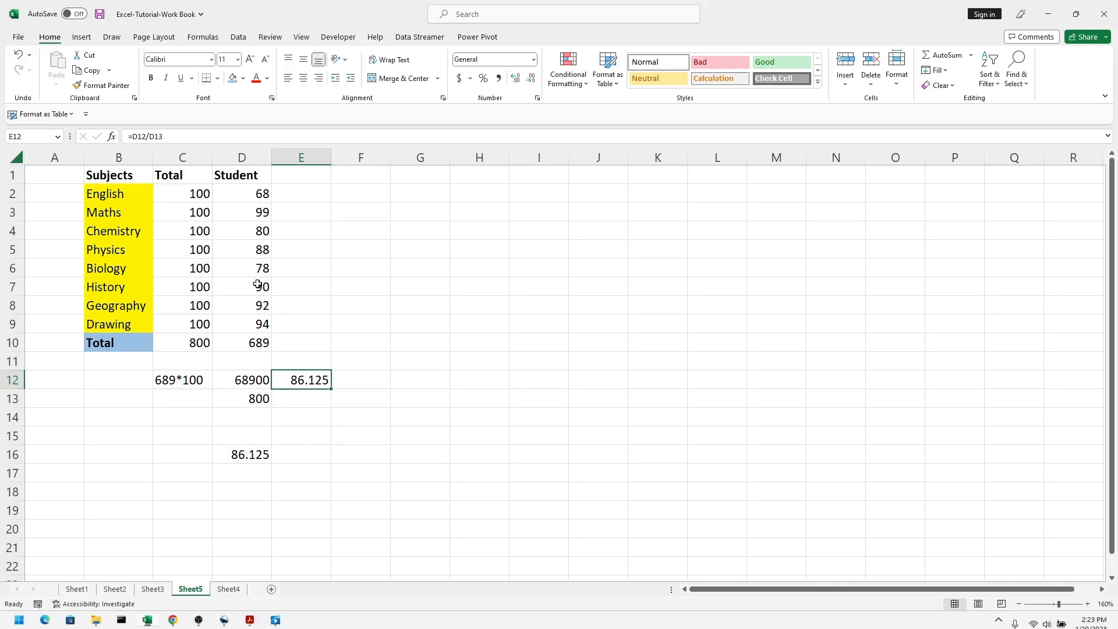
{"action": "left_click", "coordinate": [246, 456]}
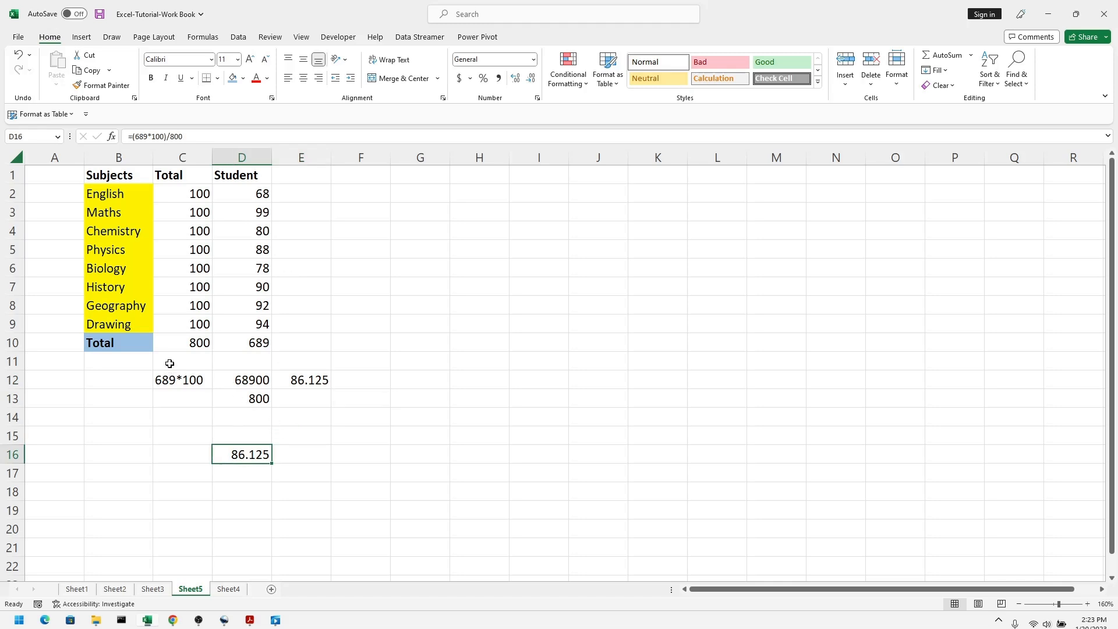
Label the row below Total as Percentage in B11
{"action": "double_click", "coordinate": [129, 359]}
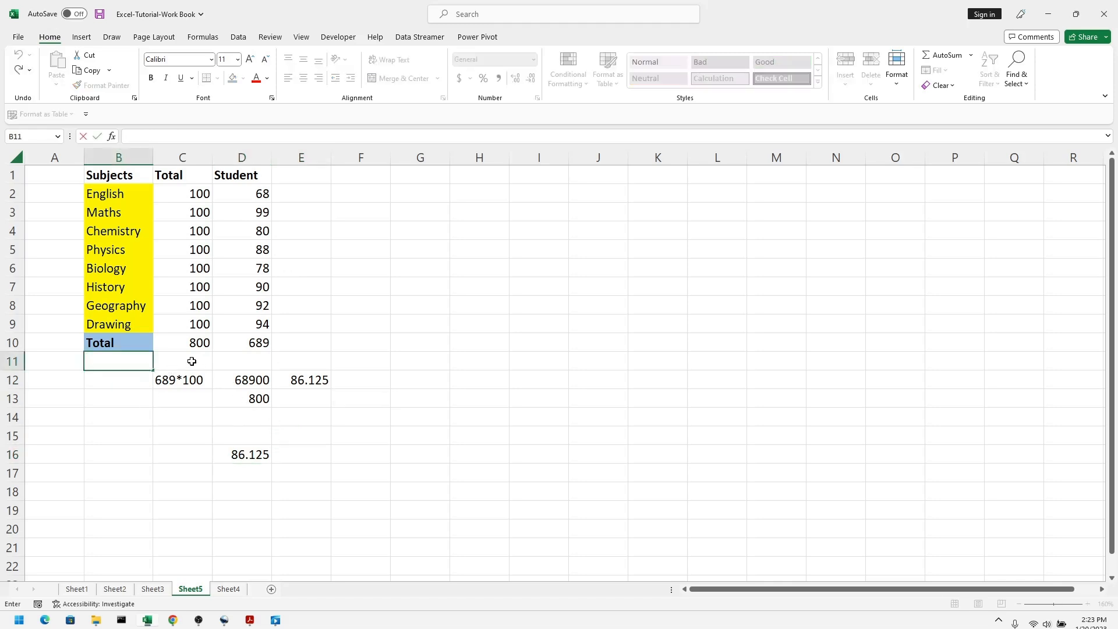
{"action": "type", "text": "Percentage"}
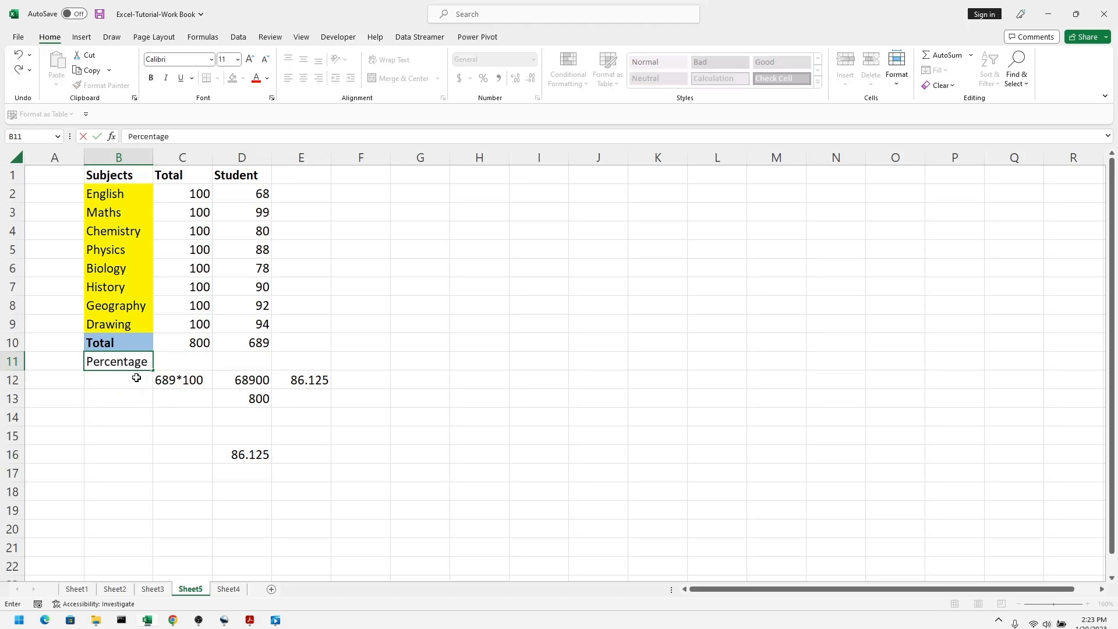
{"action": "left_click", "coordinate": [142, 391]}
{"action": "left_click", "coordinate": [113, 361]}
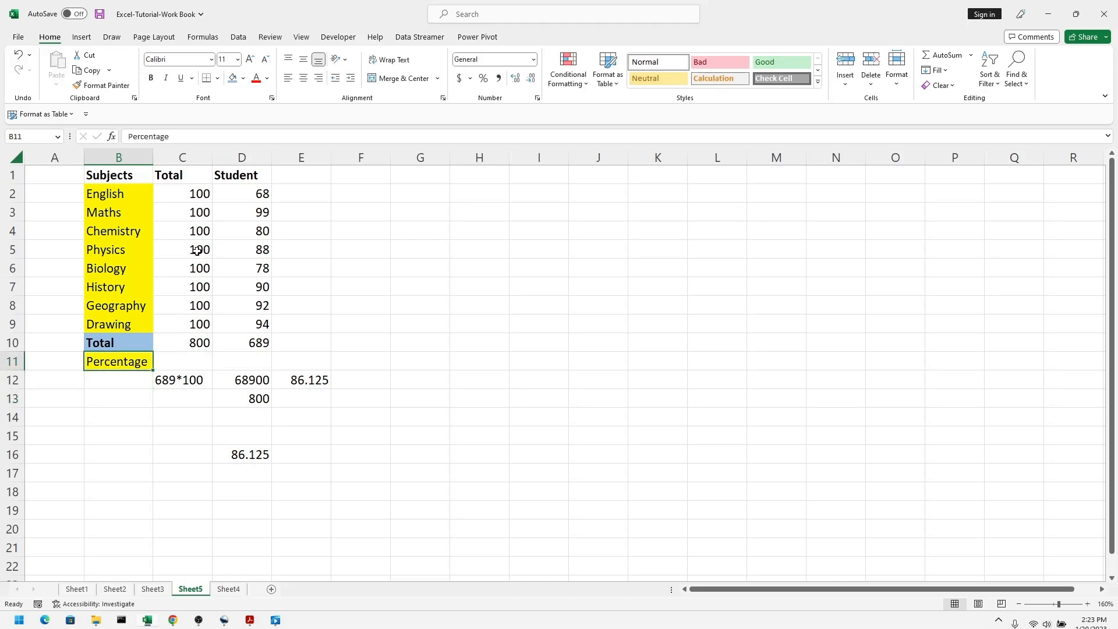
{"action": "left_click", "coordinate": [197, 342]}
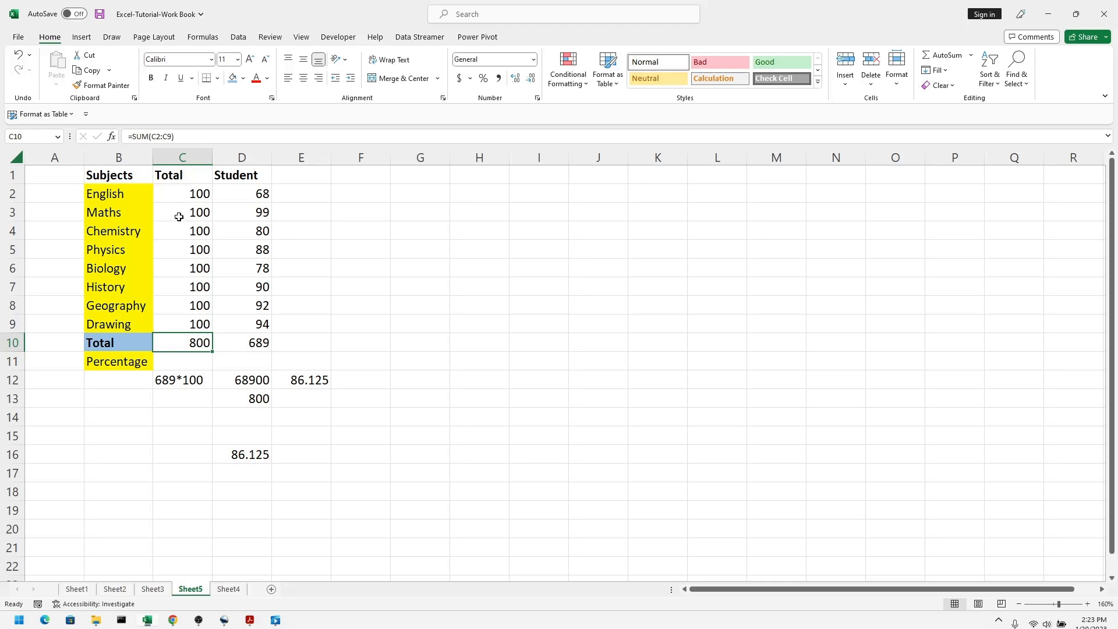
{"action": "left_click", "coordinate": [259, 344]}
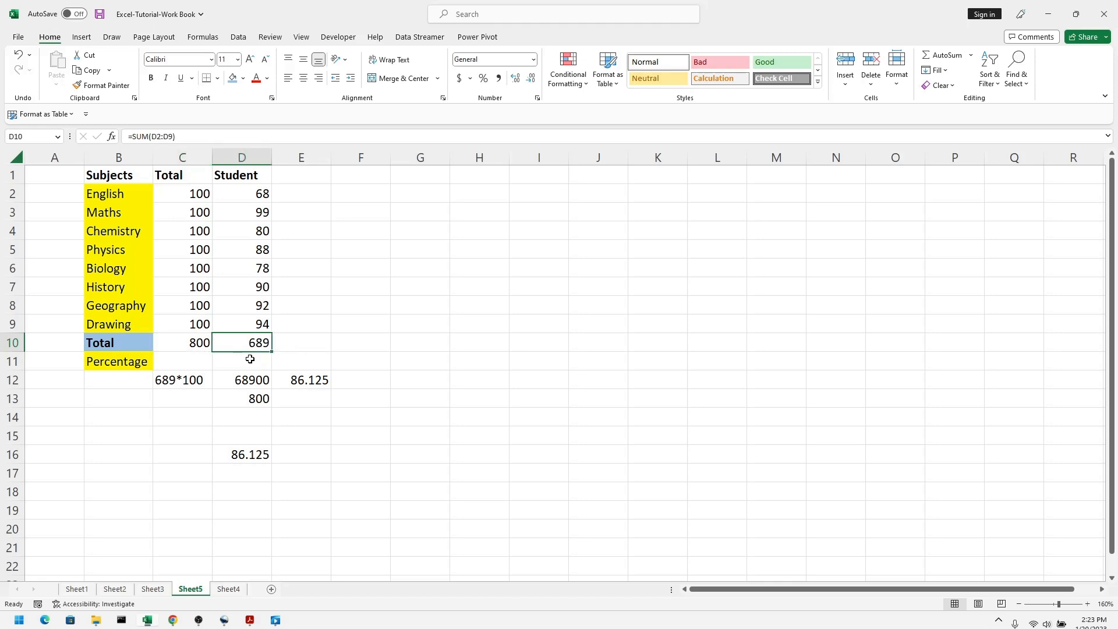
Calculate the student's percentage in D11 with the formula =(D10*100)/800
{"action": "double_click", "coordinate": [244, 359]}
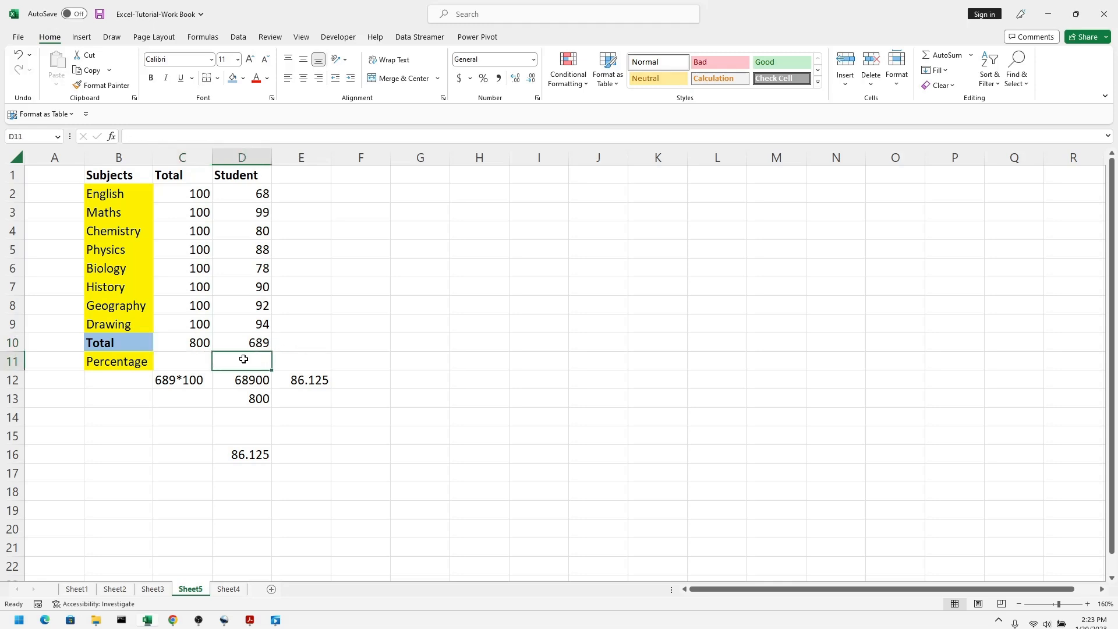
{"action": "type", "text": "="}
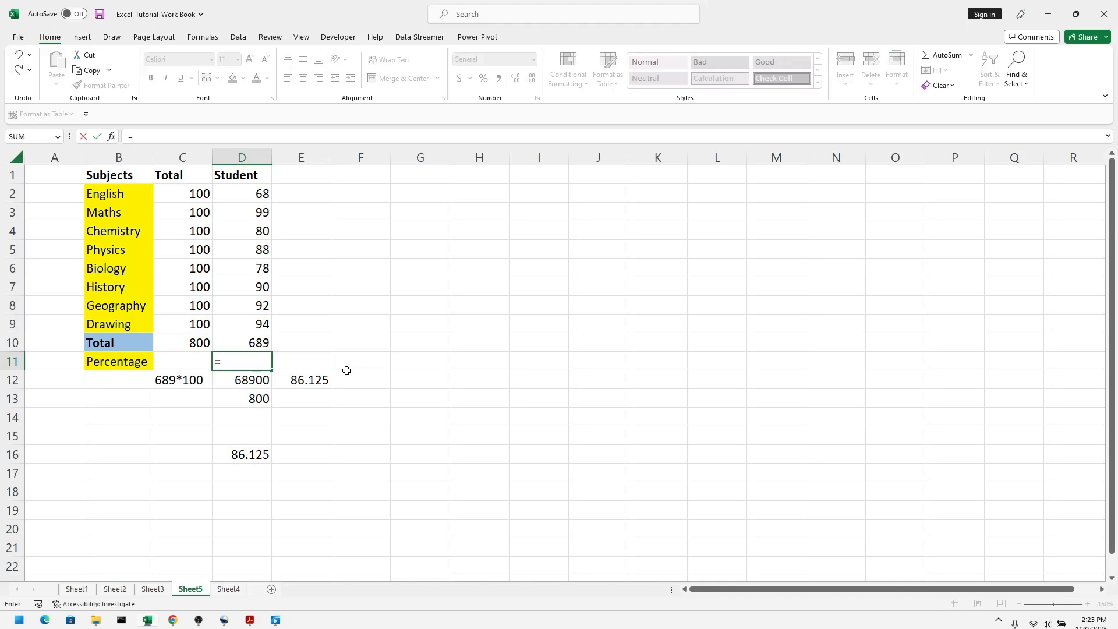
{"action": "type", "text": "("}
{"action": "key", "text": "Up"}
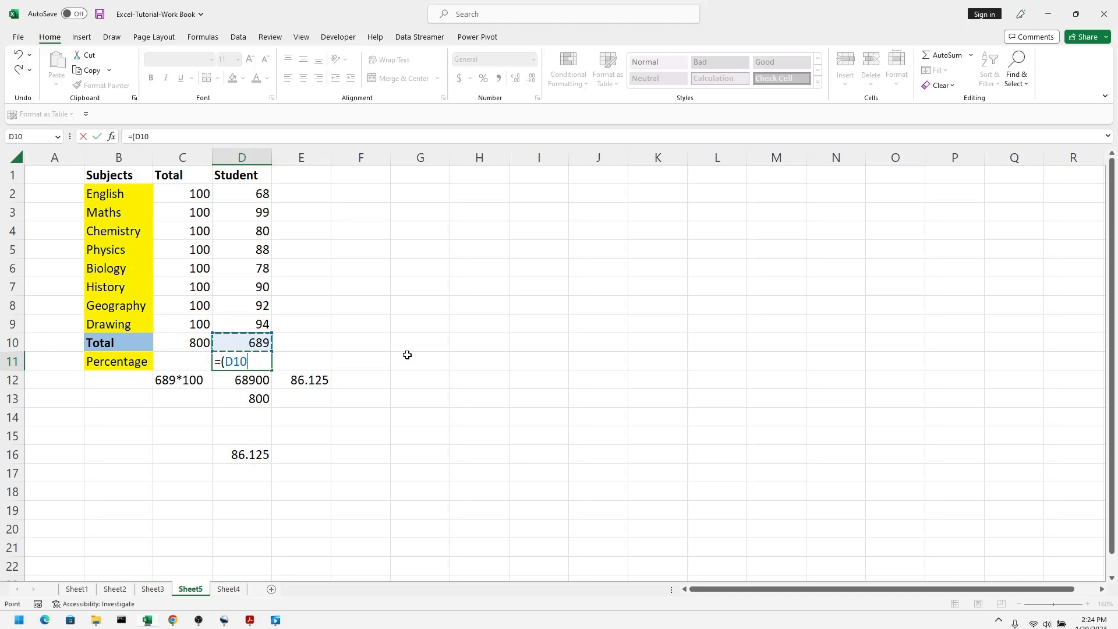
{"action": "type", "text": "*100)/800"}
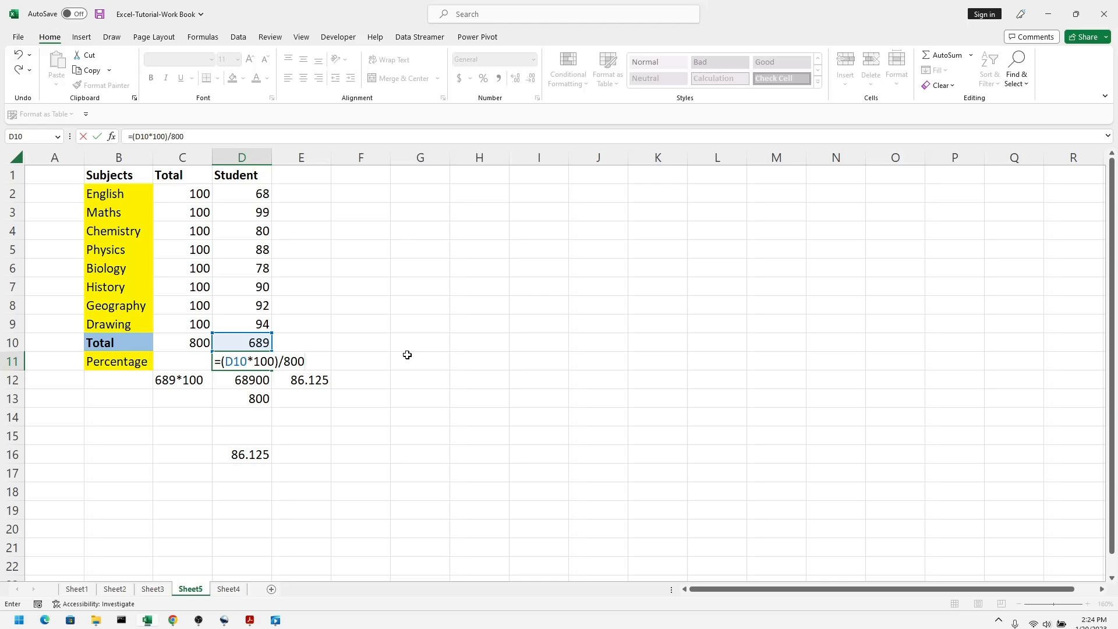
{"action": "left_click", "coordinate": [293, 419]}
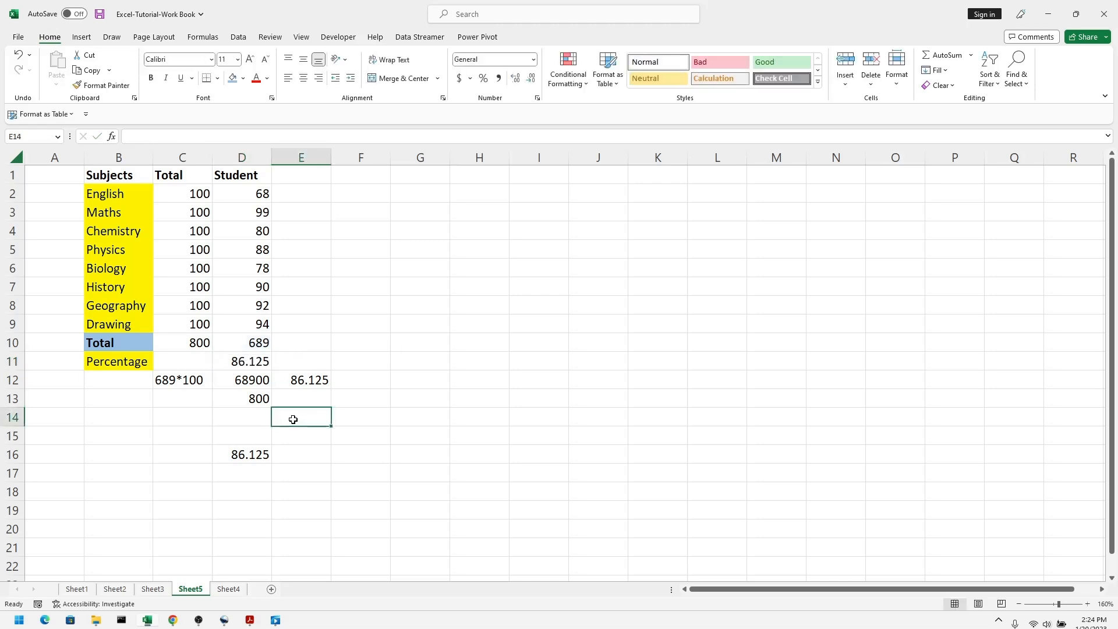
Autofit the width of column D and fill the percentage cell D11 with light gold
{"action": "double_click", "coordinate": [271, 154]}
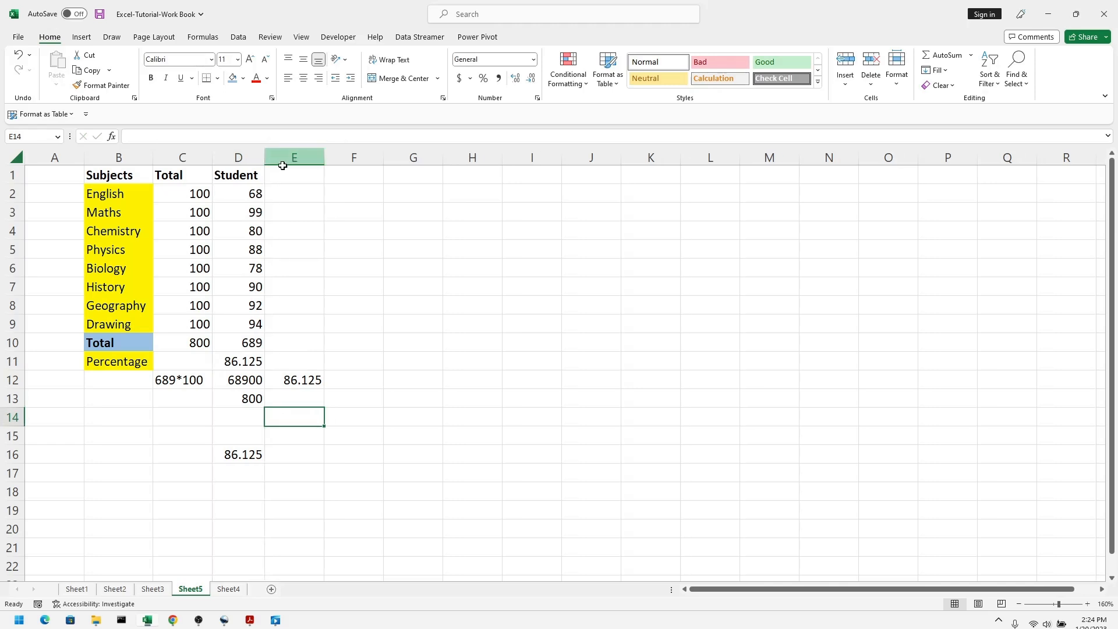
{"action": "left_click", "coordinate": [231, 357]}
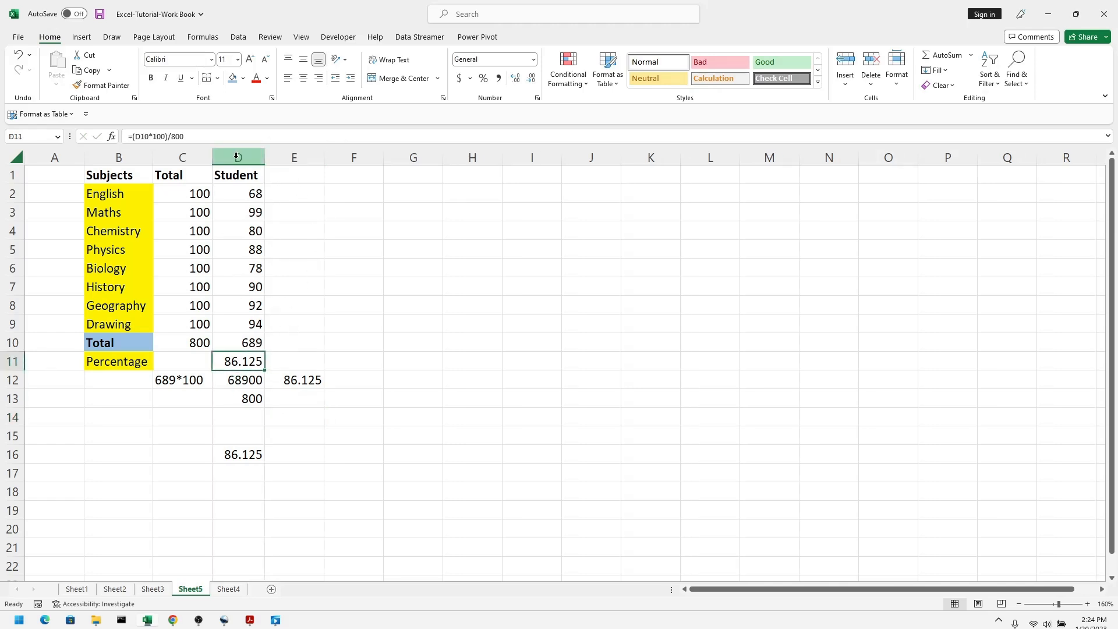
{"action": "left_click", "coordinate": [243, 78]}
{"action": "left_click", "coordinate": [301, 144]}
{"action": "left_click", "coordinate": [479, 347]}
{"action": "left_click", "coordinate": [120, 362]}
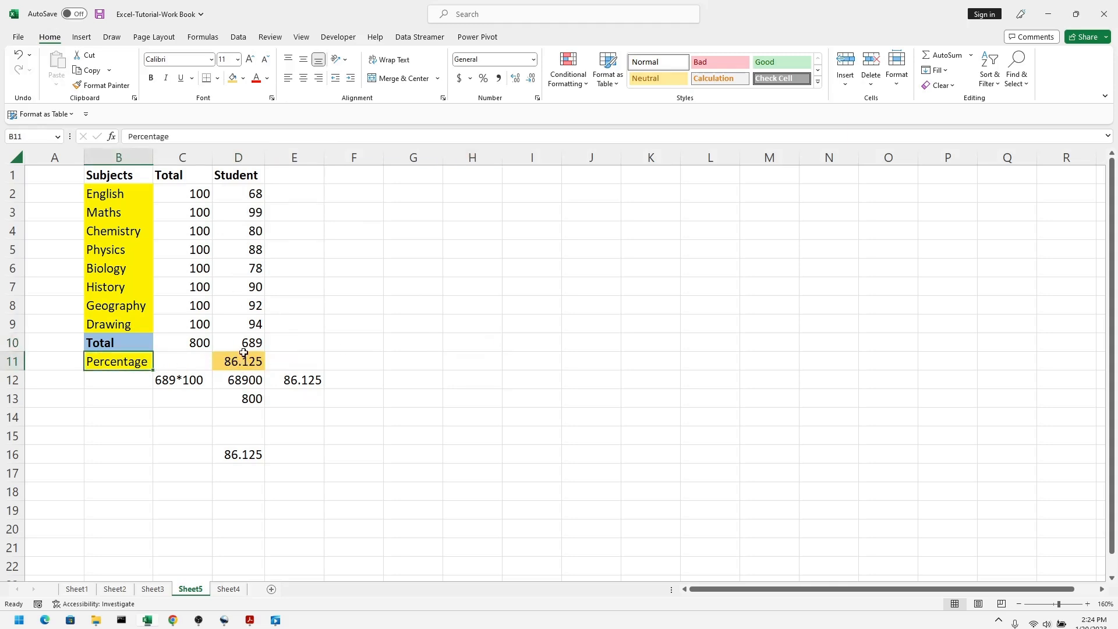
Add the column header Student1 in E1
{"action": "left_click", "coordinate": [289, 174]}
{"action": "double_click", "coordinate": [289, 174]}
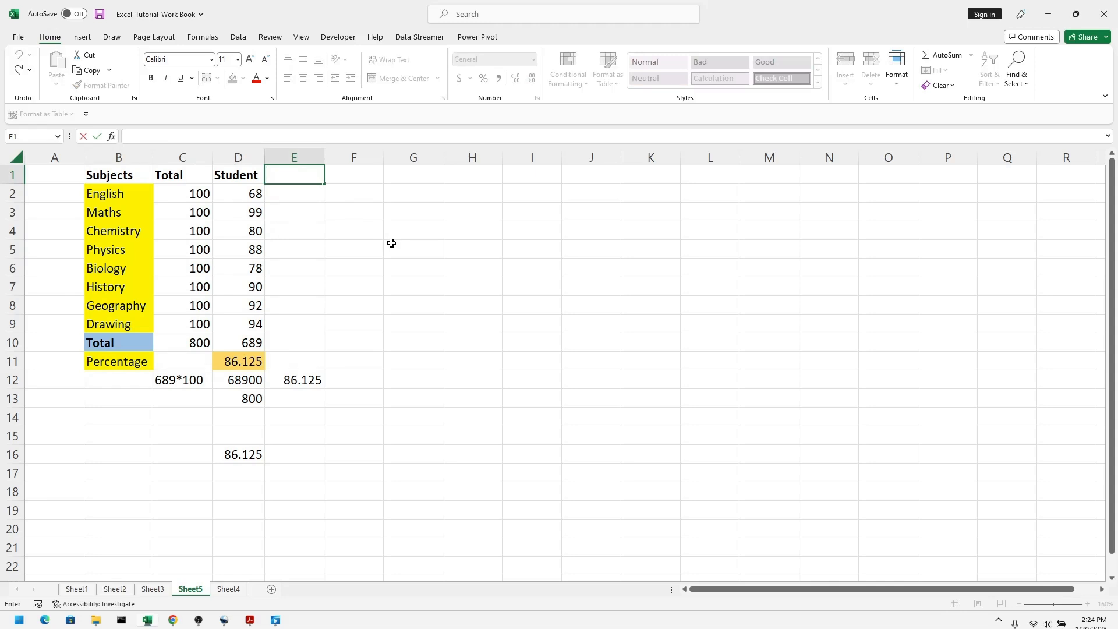
{"action": "type", "text": "student"}
{"action": "key", "text": "BackSpace"}
{"action": "key", "text": "BackSpace"}
{"action": "key", "text": "BackSpace"}
{"action": "key", "text": "BackSpace"}
{"action": "key", "text": "BackSpace"}
{"action": "key", "text": "BackSpace"}
{"action": "type", "text": "Student1"}
{"action": "left_click", "coordinate": [392, 260]}
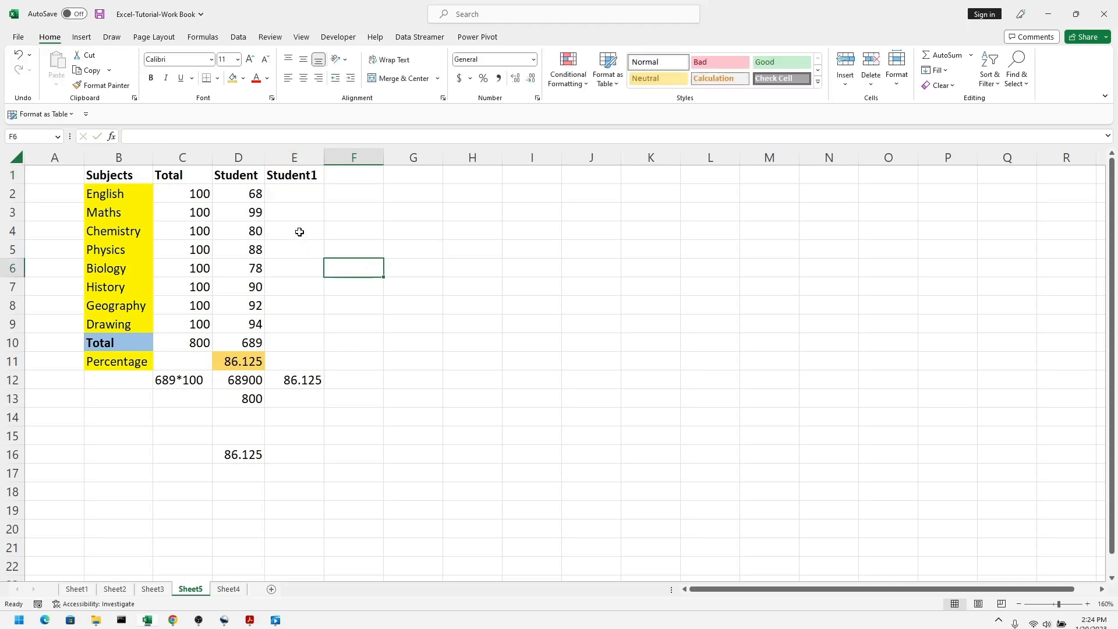
Enter marks in E2:E5: English 60, Maths 56, Chemistry 87 and Physics 54
{"action": "double_click", "coordinate": [290, 197]}
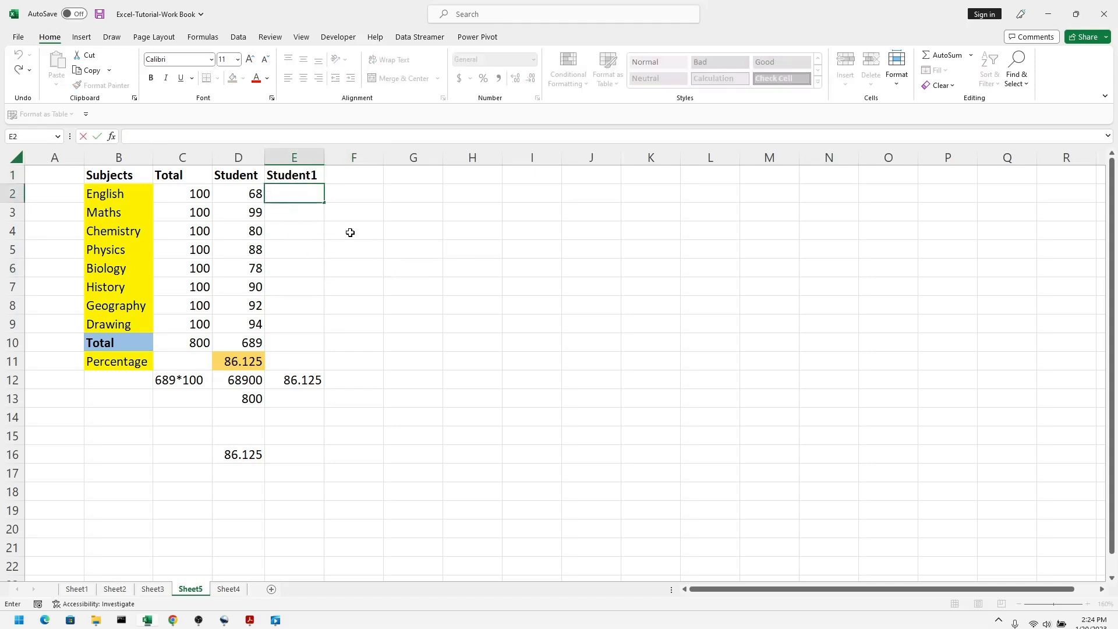
{"action": "type", "text": "60"}
{"action": "double_click", "coordinate": [307, 213]}
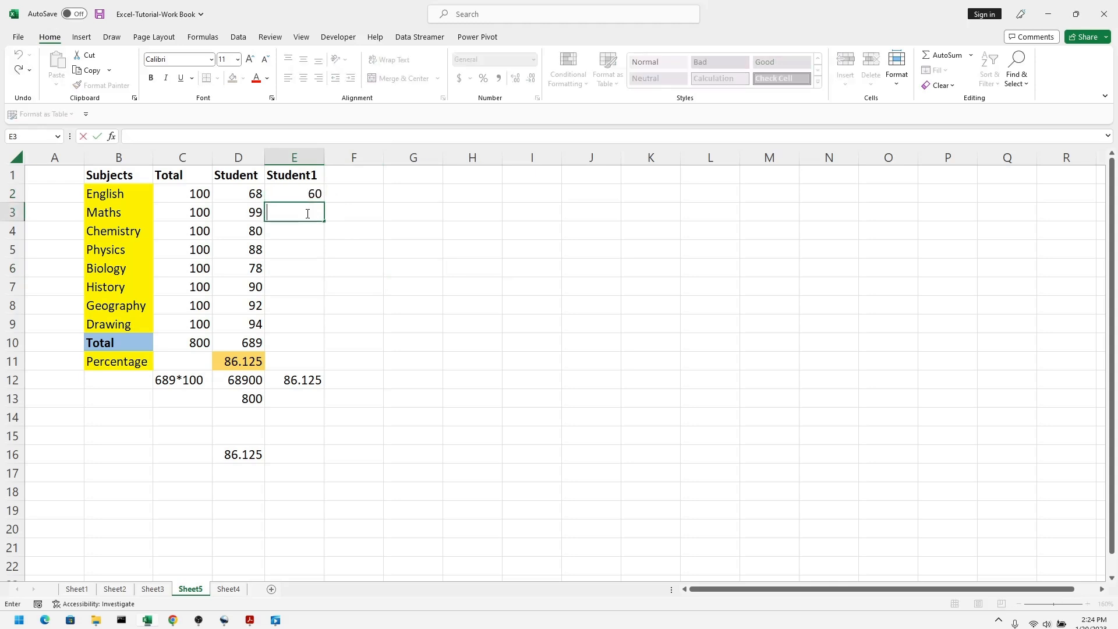
{"action": "type", "text": "56"}
{"action": "double_click", "coordinate": [314, 233]}
{"action": "type", "text": "87"}
{"action": "left_click", "coordinate": [301, 325]}
{"action": "double_click", "coordinate": [310, 250]}
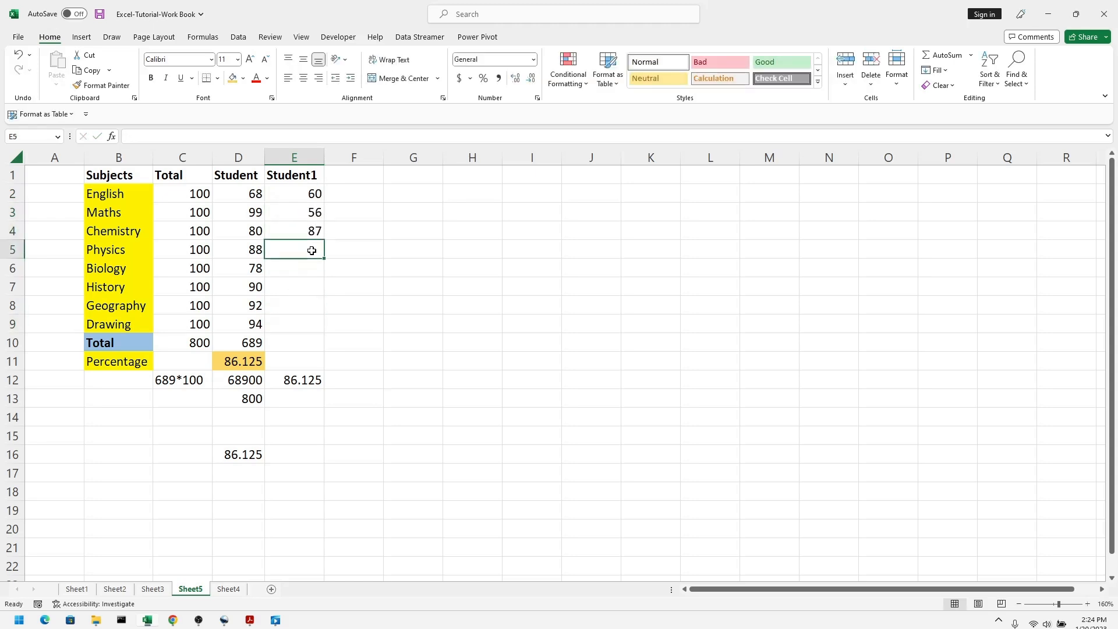
{"action": "type", "text": "54"}
{"action": "left_click", "coordinate": [344, 270]}
Enter marks in E6:E9: Biology 35, History 54, Geography 80 and Drawing 88
{"action": "left_click", "coordinate": [308, 266]}
{"action": "double_click", "coordinate": [308, 265]}
{"action": "type", "text": "35"}
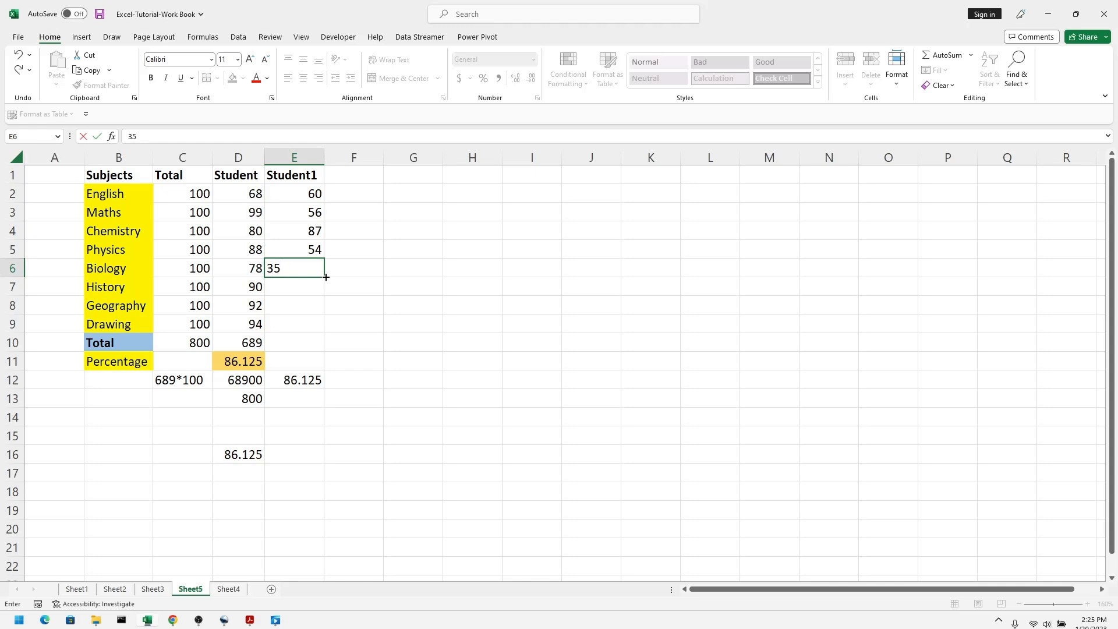
{"action": "left_click", "coordinate": [319, 317]}
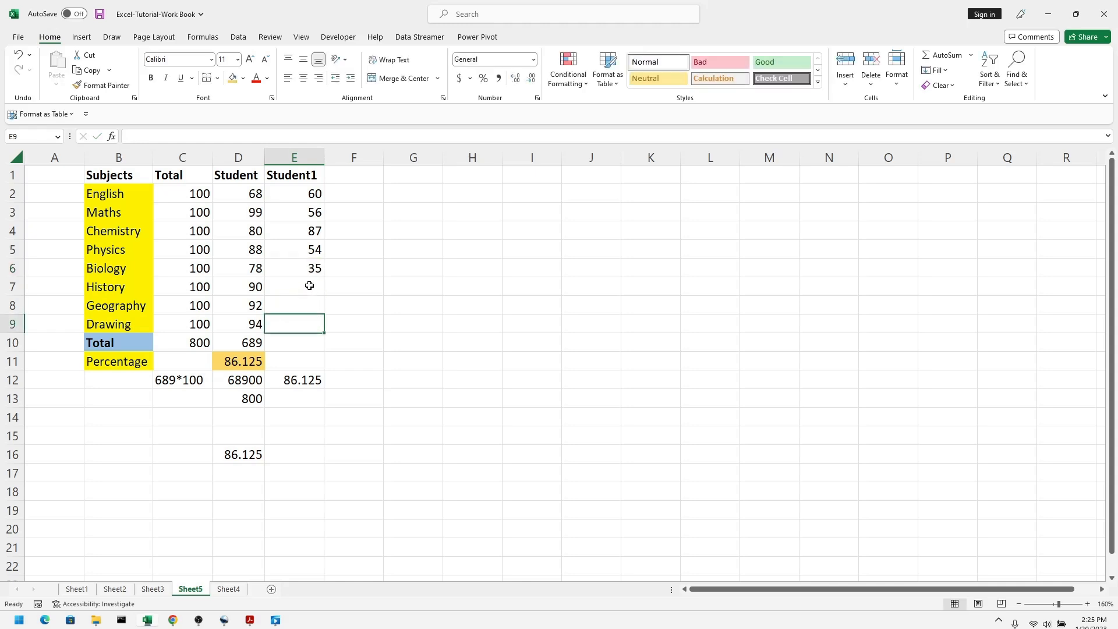
{"action": "double_click", "coordinate": [310, 285]}
{"action": "type", "text": "5"}
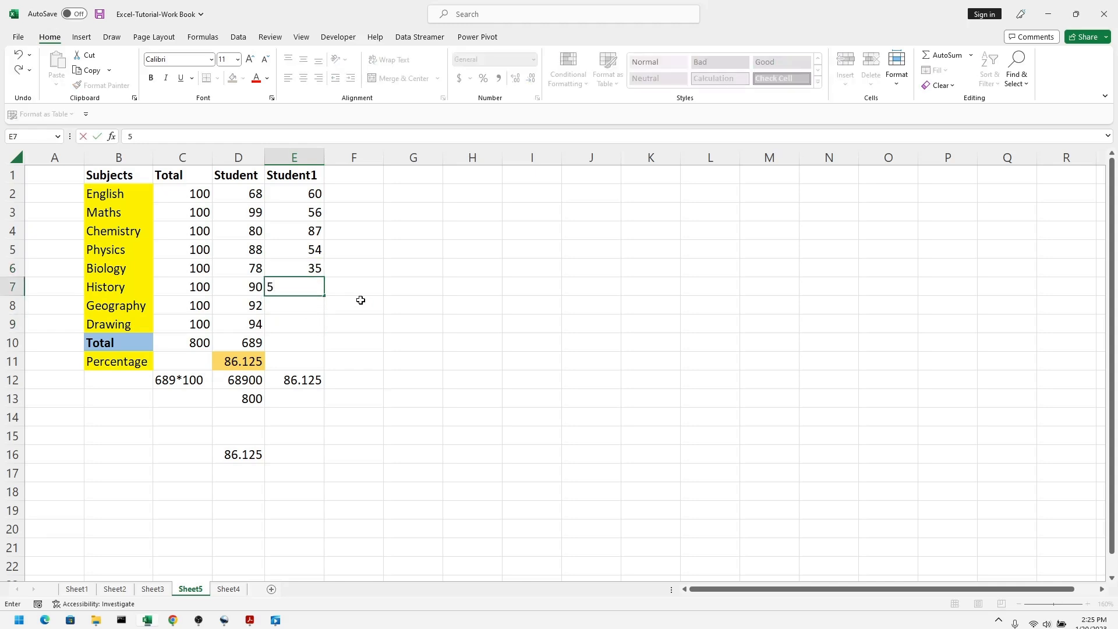
{"action": "type", "text": "4"}
{"action": "left_click", "coordinate": [340, 319]}
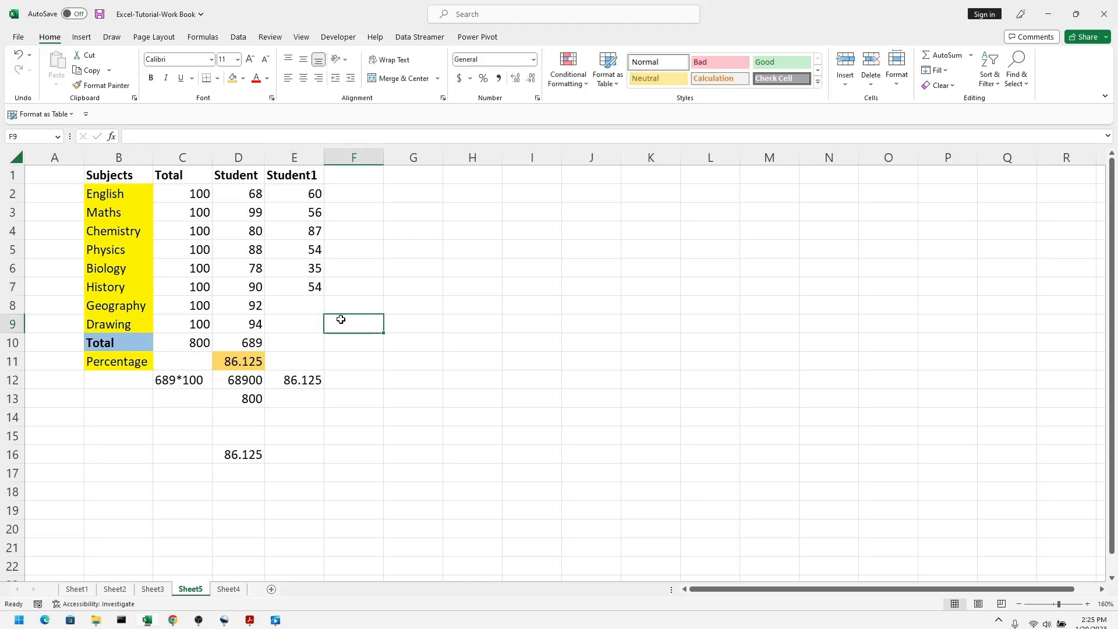
{"action": "double_click", "coordinate": [314, 305]}
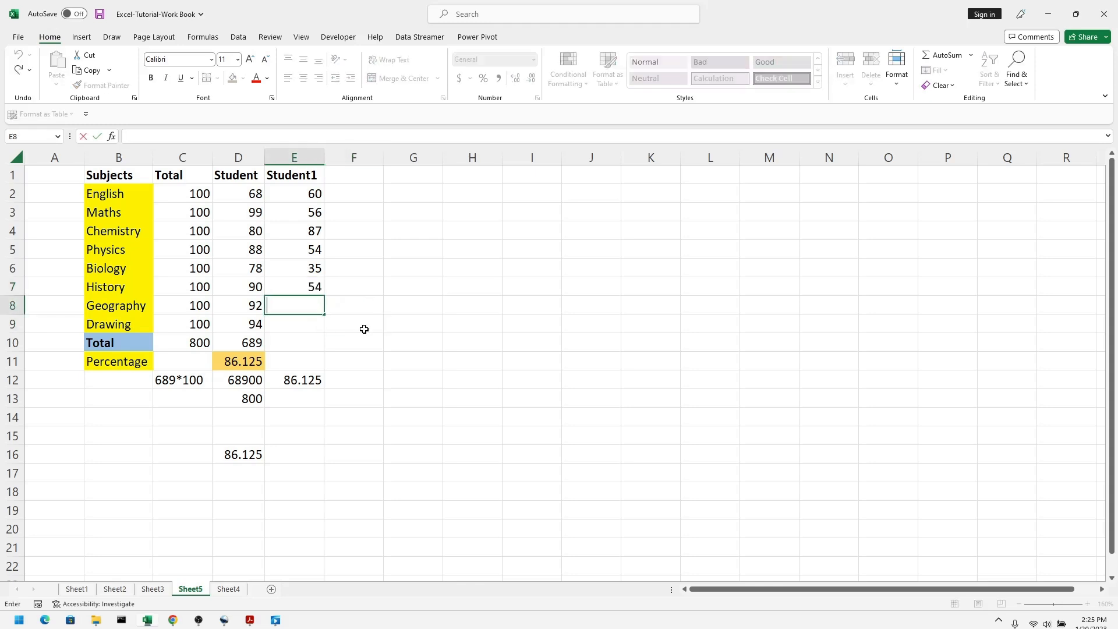
{"action": "type", "text": "80"}
{"action": "left_click", "coordinate": [364, 329]}
{"action": "double_click", "coordinate": [296, 322]}
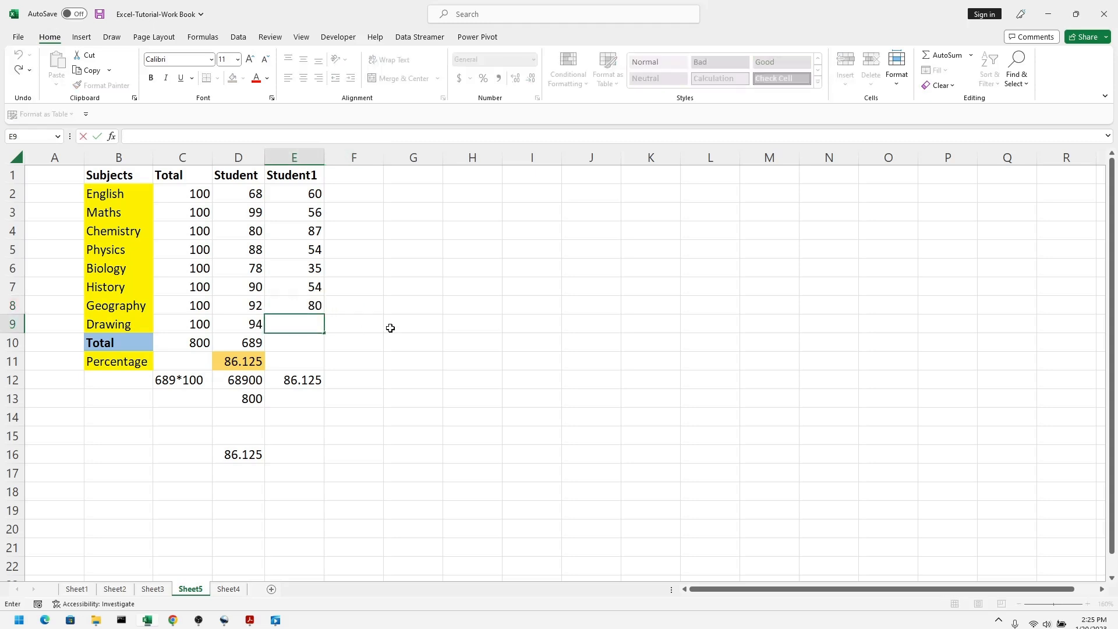
{"action": "type", "text": "88"}
{"action": "left_click", "coordinate": [391, 338]}
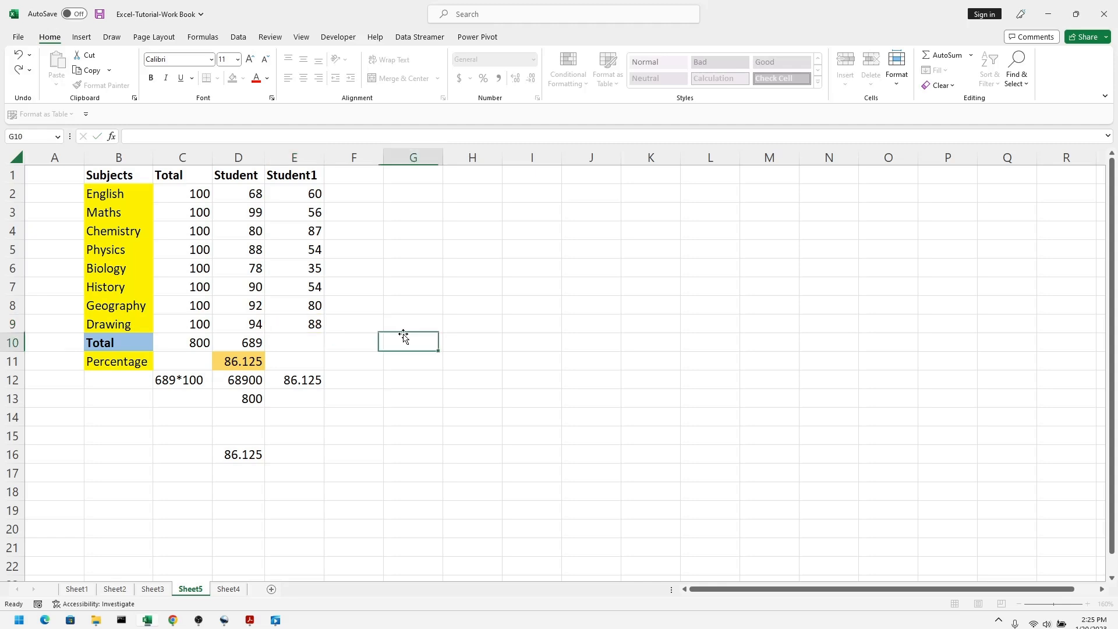
Fill the total formula from D10 across to E10 to sum the marks in column E
{"action": "double_click", "coordinate": [303, 342]}
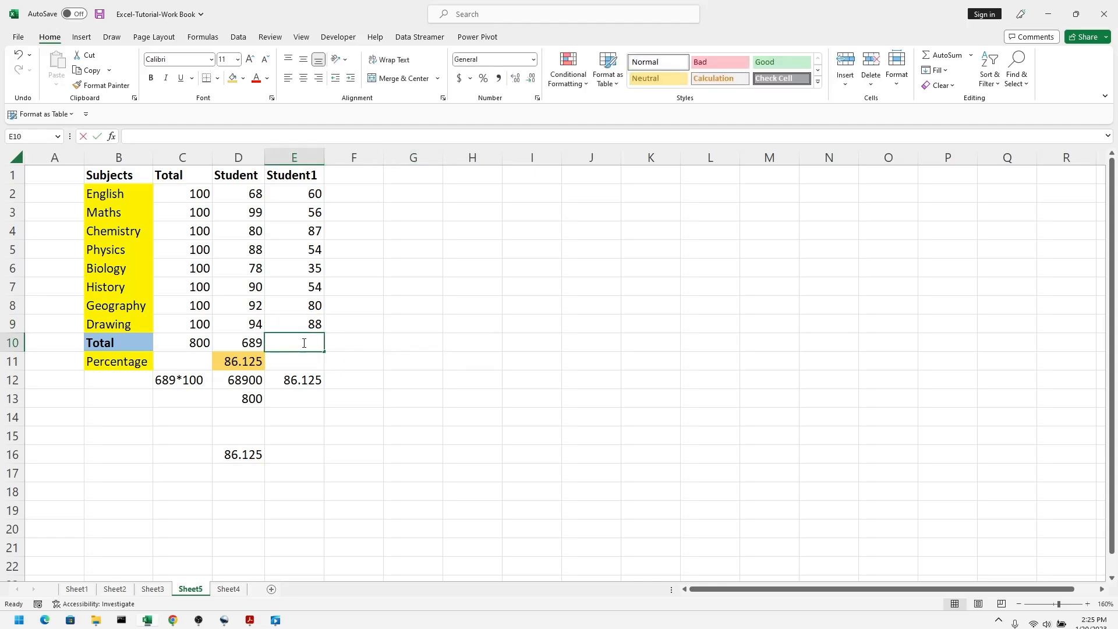
{"action": "left_click", "coordinate": [459, 353]}
{"action": "left_click", "coordinate": [249, 343]}
{"action": "left_click_drag", "start_coordinate": [266, 351], "coordinate": [311, 351]}
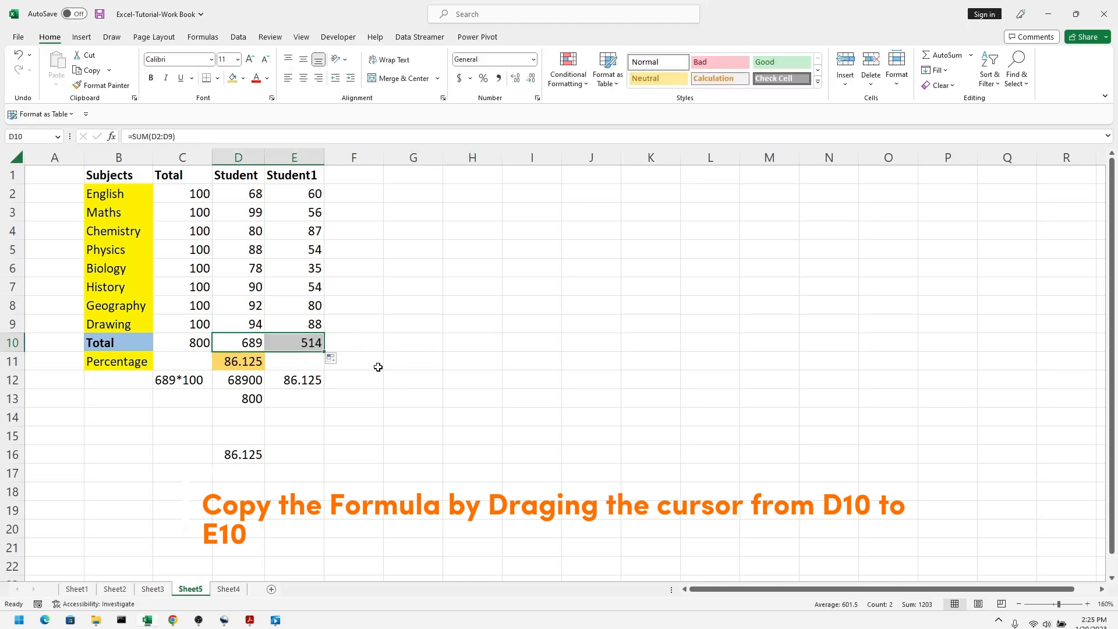
{"action": "left_click", "coordinate": [365, 328]}
{"action": "left_click", "coordinate": [304, 342]}
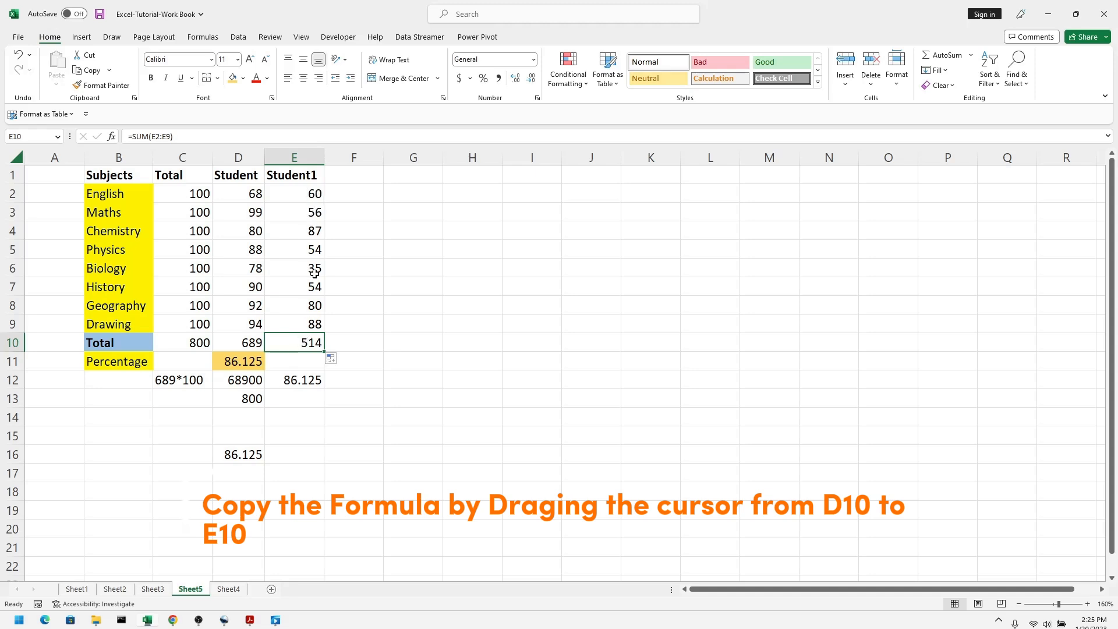
Fill the percentage formula from D11 across to E11
{"action": "left_click", "coordinate": [302, 360]}
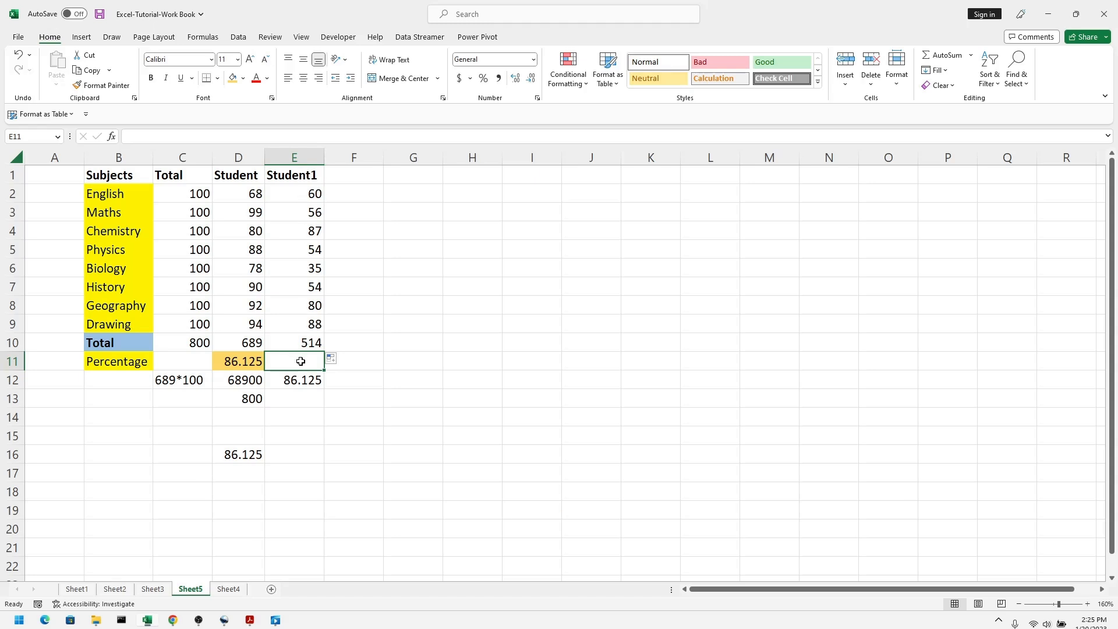
{"action": "left_click", "coordinate": [245, 364]}
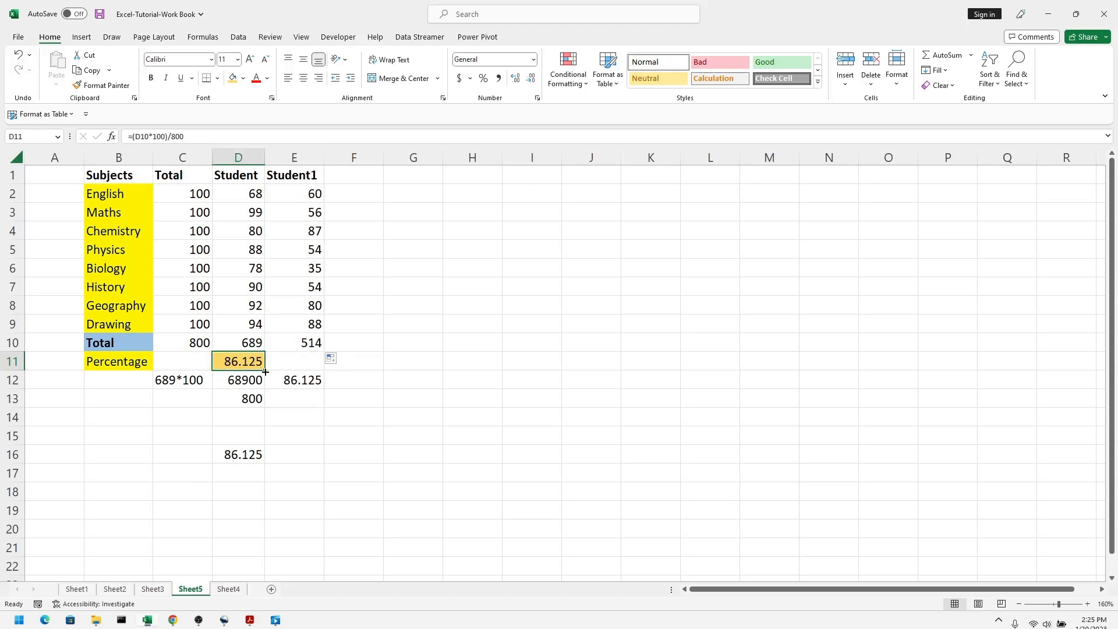
{"action": "left_click_drag", "start_coordinate": [266, 371], "coordinate": [312, 371]}
{"action": "left_click", "coordinate": [298, 359]}
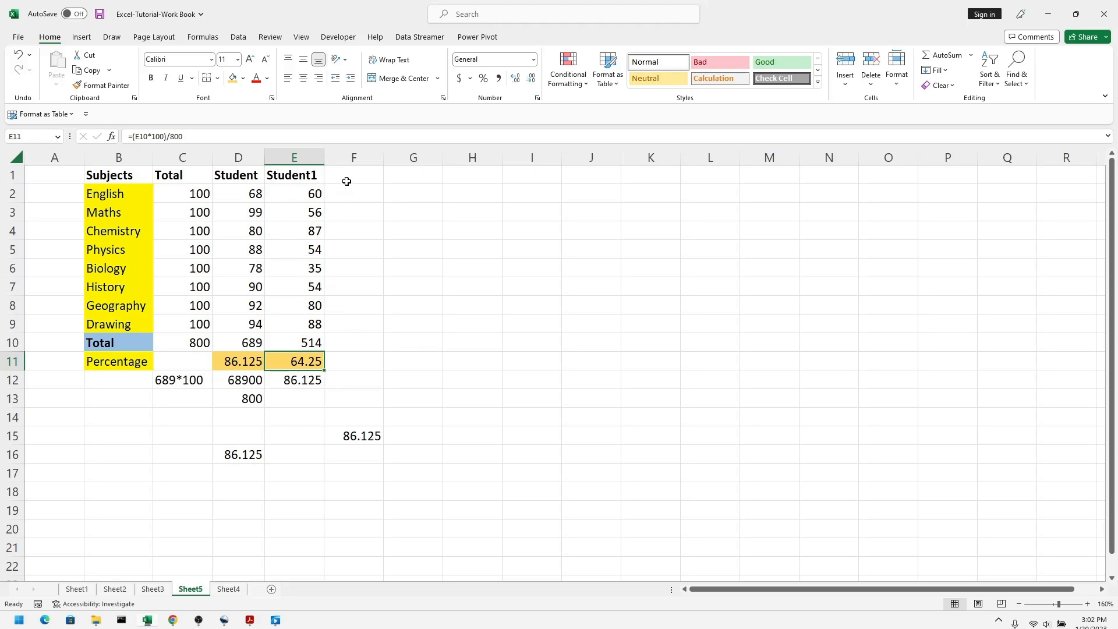
Rename the student headers to Student1 in D1 and Student2 in E1
{"action": "double_click", "coordinate": [263, 176]}
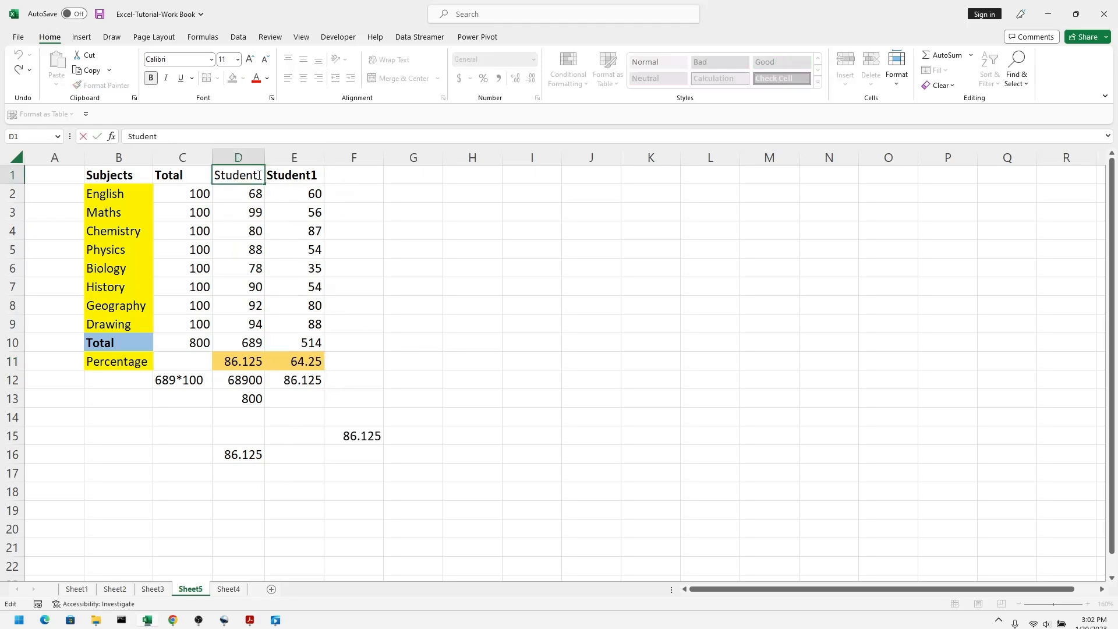
{"action": "type", "text": "1"}
{"action": "left_click", "coordinate": [271, 223]}
{"action": "double_click", "coordinate": [313, 177]}
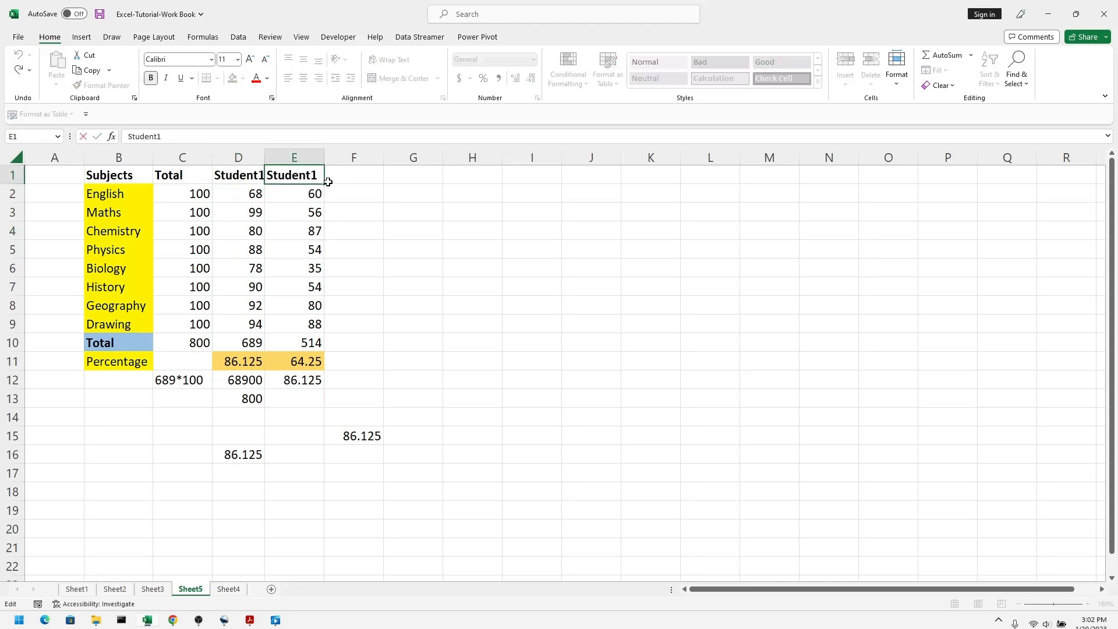
{"action": "key", "text": "BackSpace"}
{"action": "type", "text": "2"}
{"action": "left_click_drag", "start_coordinate": [387, 250], "coordinate": [378, 231]}
Add the header Student3 in F1 for another student column
{"action": "double_click", "coordinate": [359, 175]}
{"action": "type", "text": "S"}
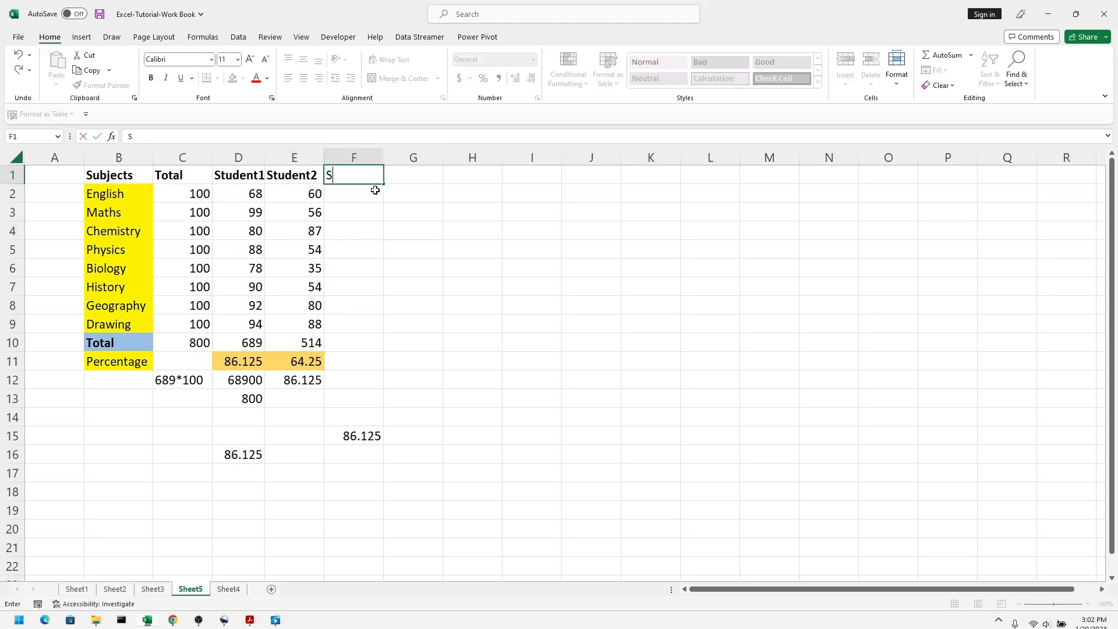
{"action": "type", "text": "tudent3"}
{"action": "left_click", "coordinate": [397, 236]}
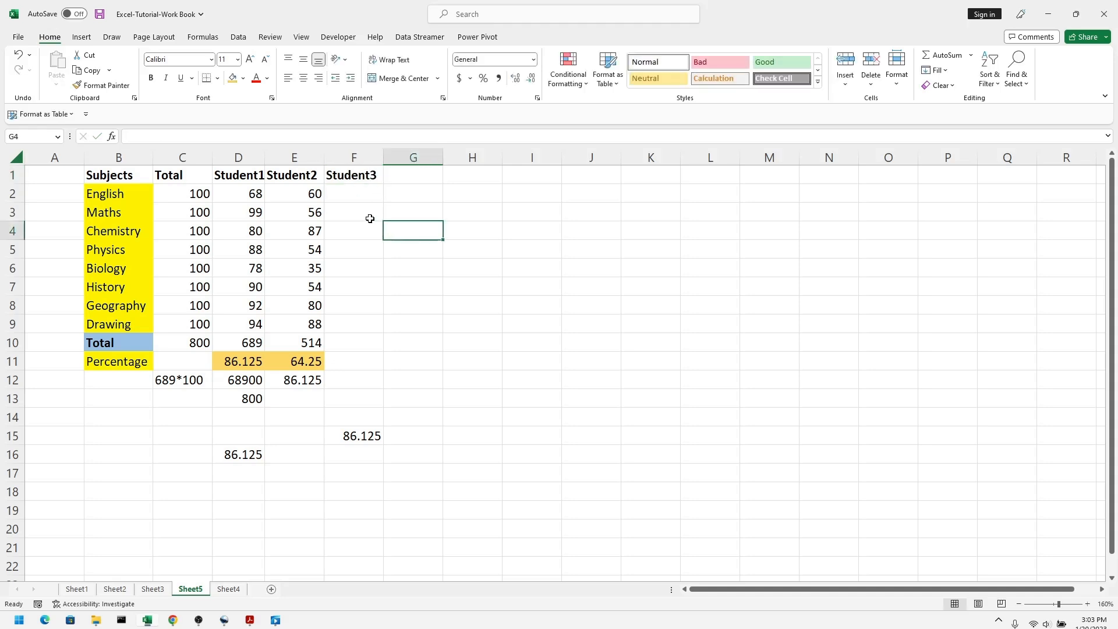
Enter 100 as Student3's English mark in F2
{"action": "double_click", "coordinate": [350, 193]}
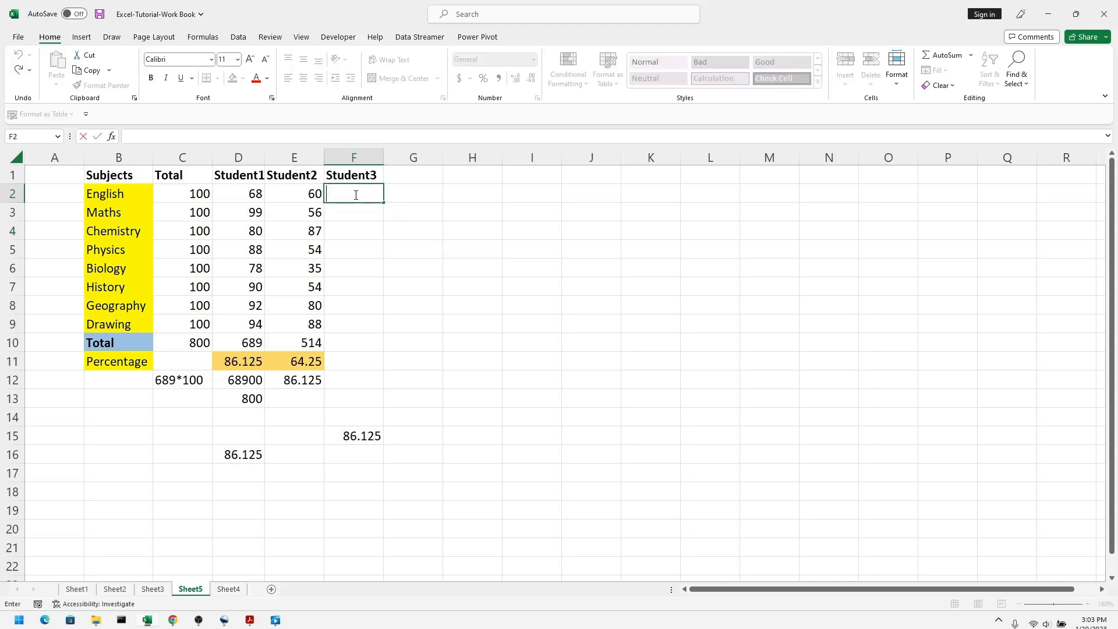
{"action": "type", "text": "100"}
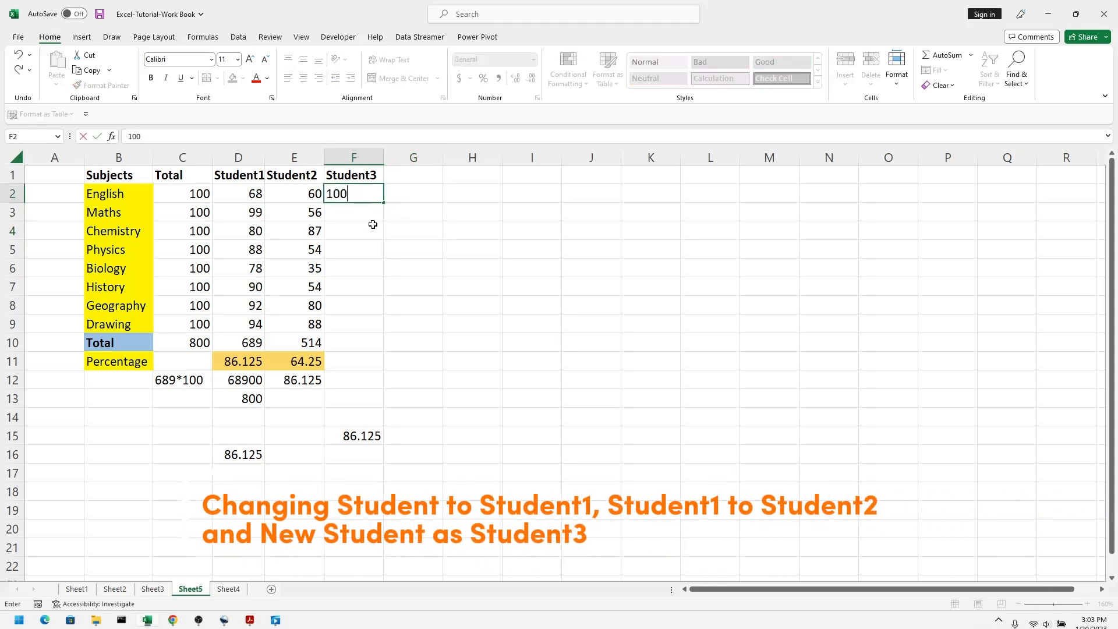
{"action": "left_click", "coordinate": [378, 245]}
{"action": "left_click", "coordinate": [365, 195]}
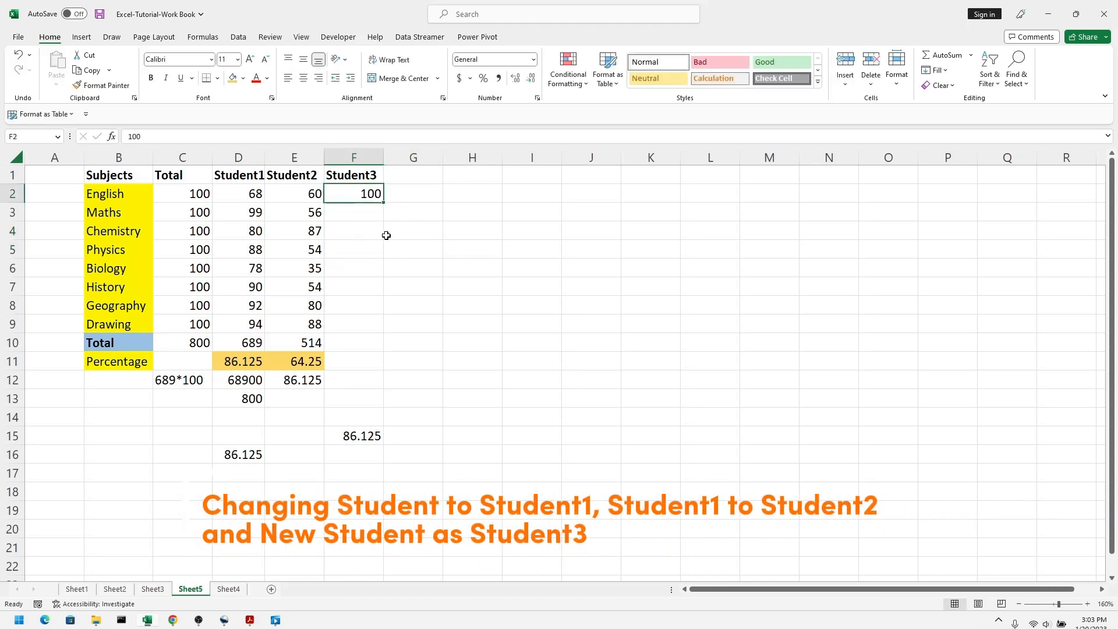
Copy the mark in F2 to F3:F9 for Student3's remaining subjects
{"action": "left_click_drag", "start_coordinate": [367, 215], "coordinate": [367, 325]}
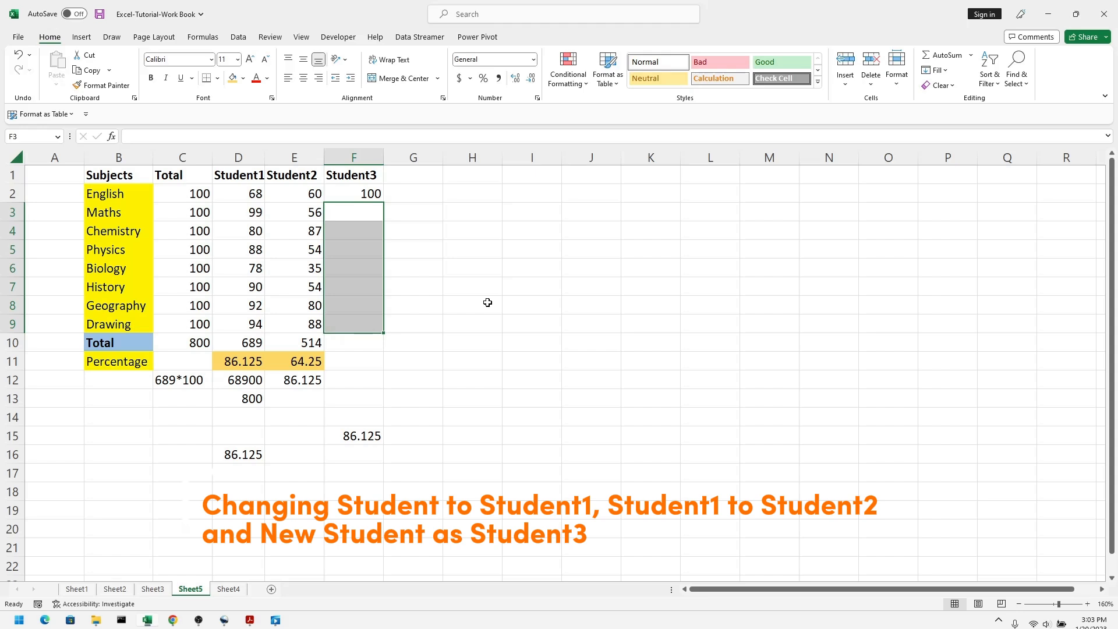
{"action": "left_click", "coordinate": [367, 196]}
{"action": "key", "text": "ctrl+c"}
{"action": "left_click_drag", "start_coordinate": [369, 211], "coordinate": [369, 322]}
{"action": "key", "text": "ctrl+v"}
{"action": "left_click", "coordinate": [529, 287]}
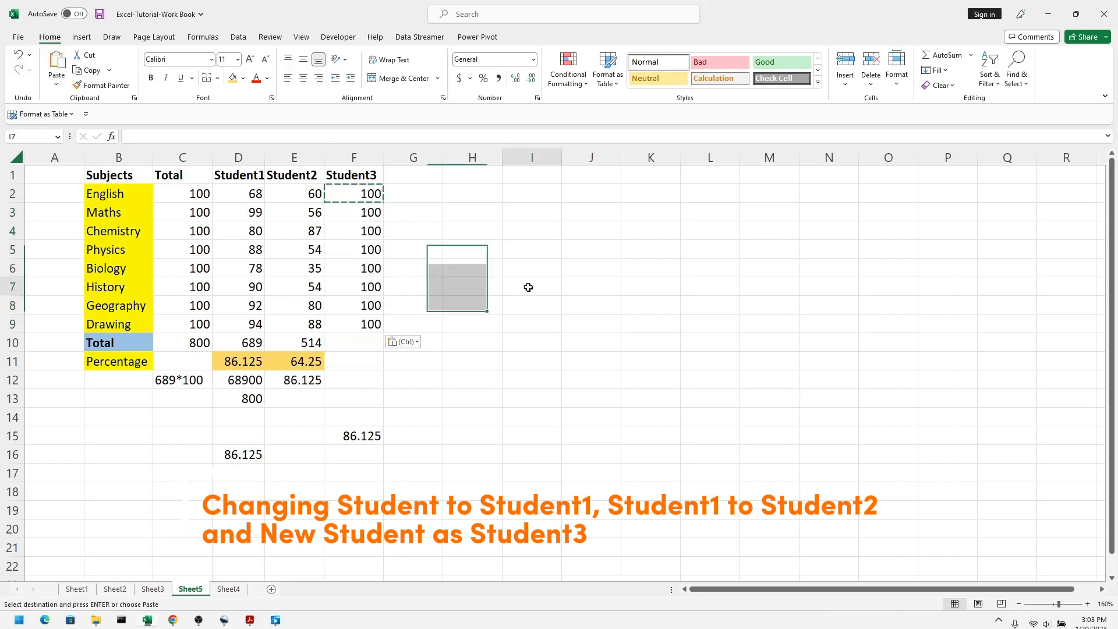
Total Student3's marks in F10 with the formula =SUM(F2:F9)
{"action": "key", "text": "Escape"}
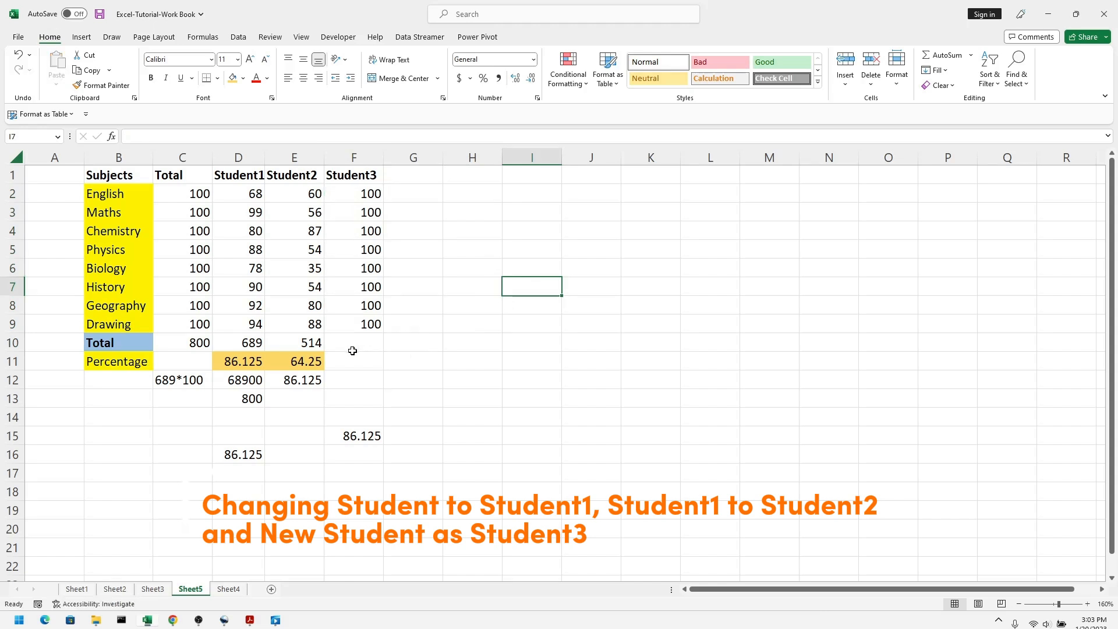
{"action": "double_click", "coordinate": [364, 343]}
{"action": "type", "text": "=SUM"}
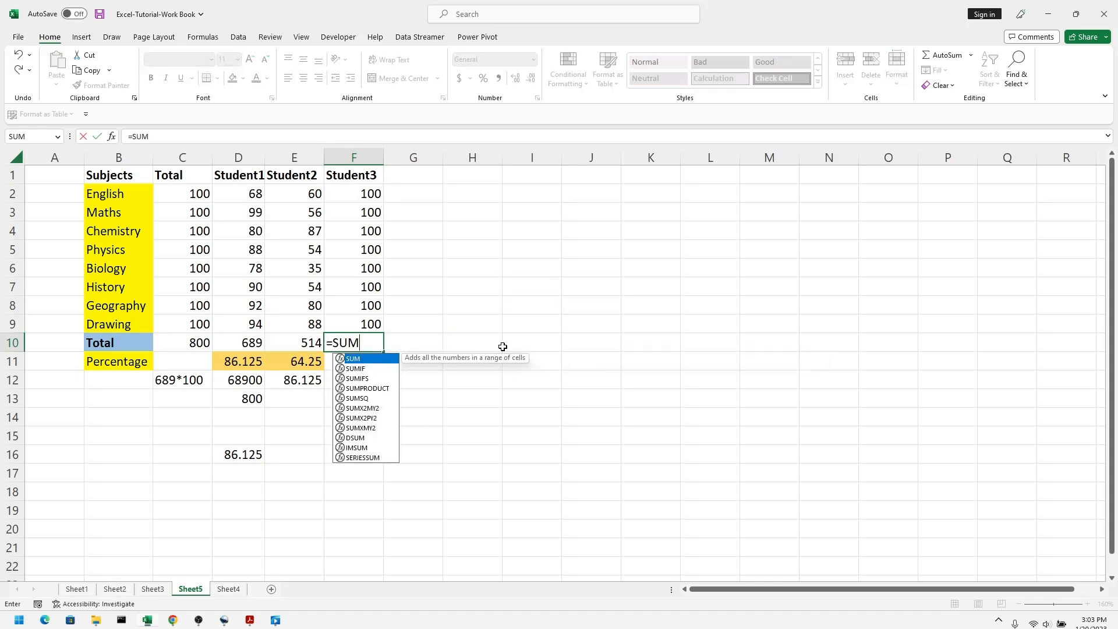
{"action": "type", "text": "("}
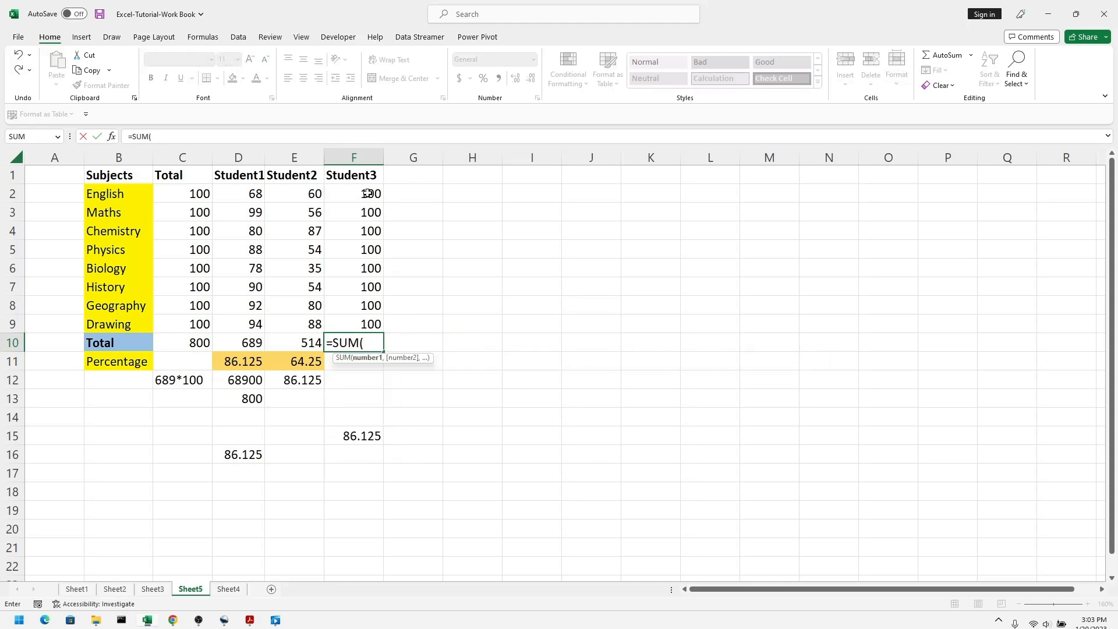
{"action": "left_click", "coordinate": [377, 341]}
{"action": "type", "text": "F2"}
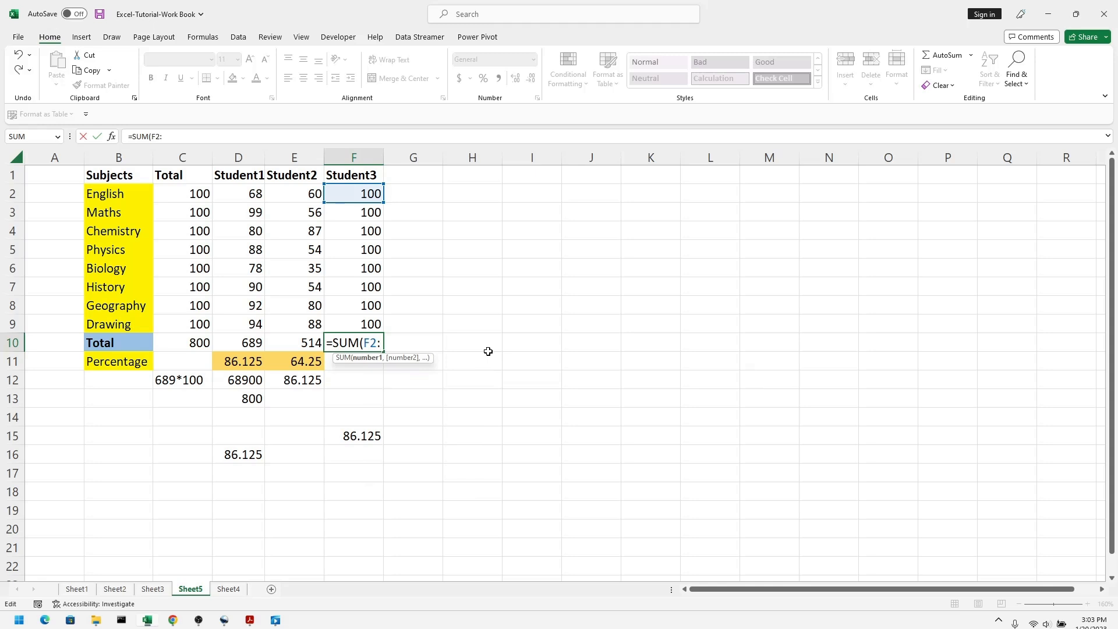
{"action": "type", "text": ":F9"}
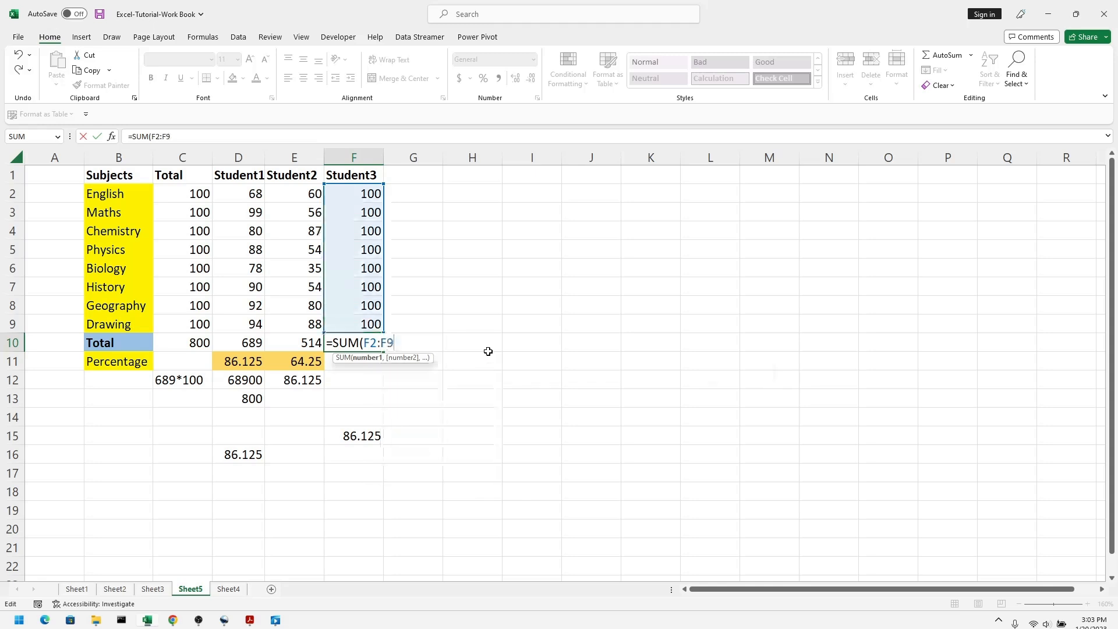
{"action": "type", "text": ")"}
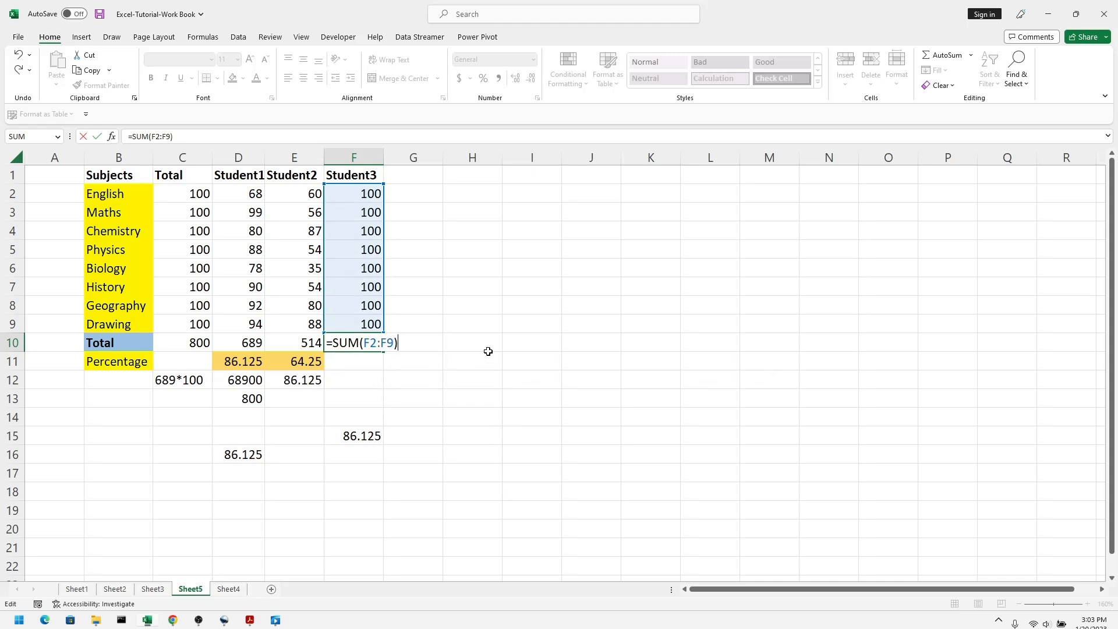
{"action": "key", "text": "Return"}
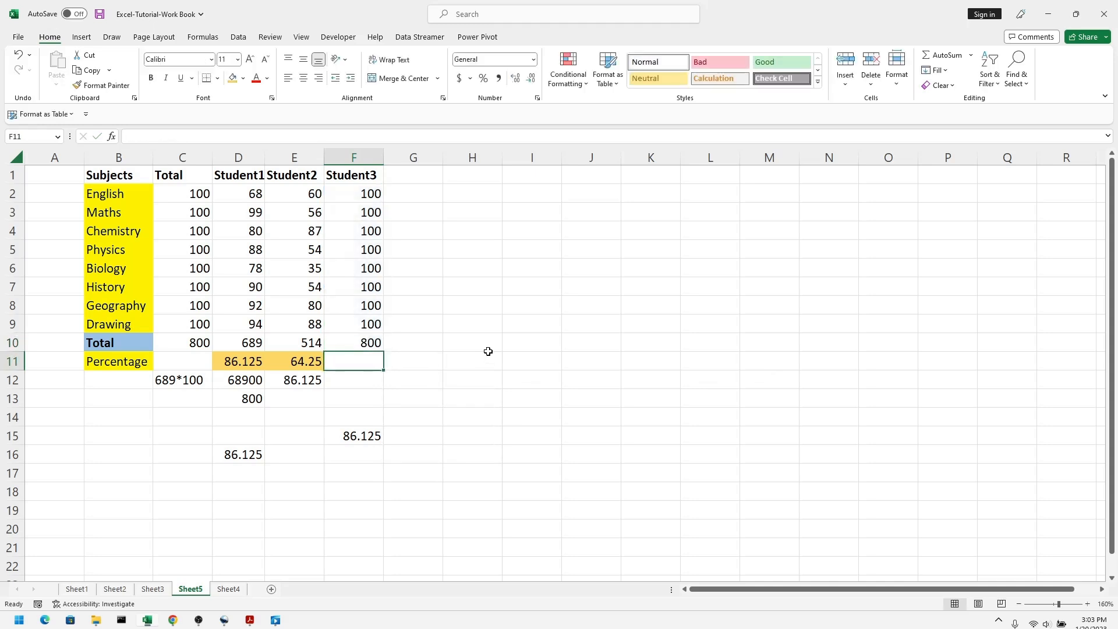
{"action": "left_click", "coordinate": [488, 351]}
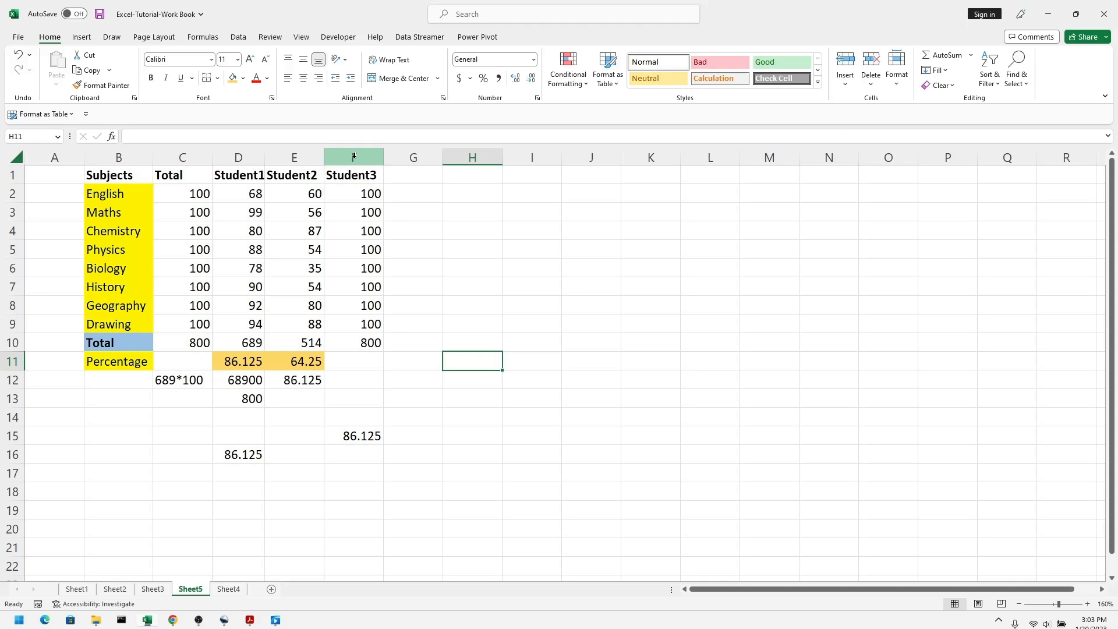
{"action": "left_click", "coordinate": [373, 340]}
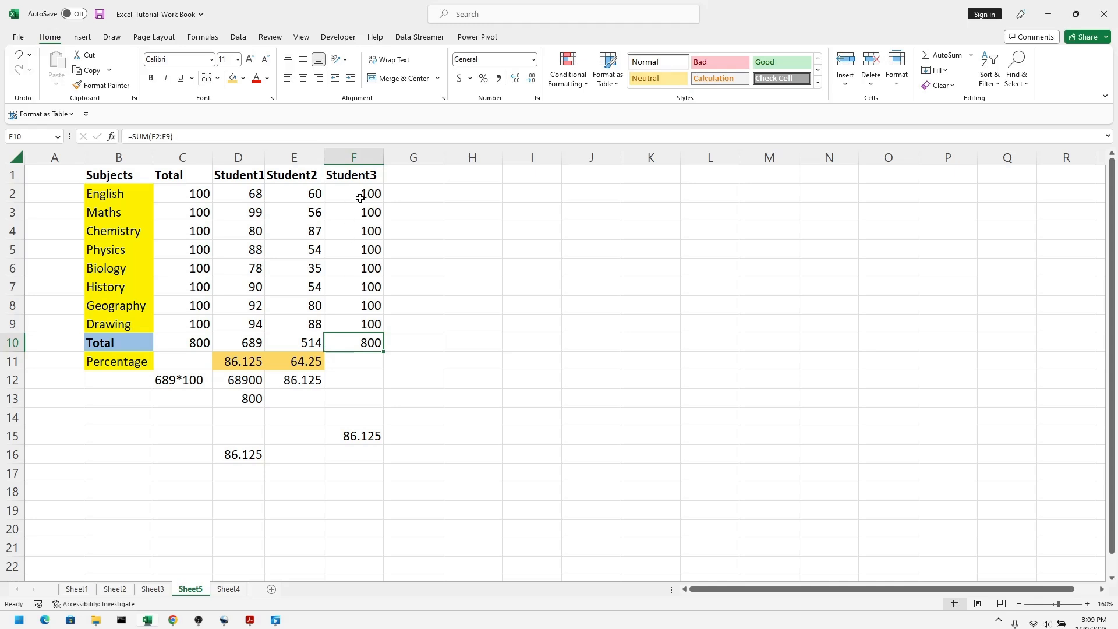
{"action": "left_click", "coordinate": [355, 363]}
{"action": "double_click", "coordinate": [355, 363]}
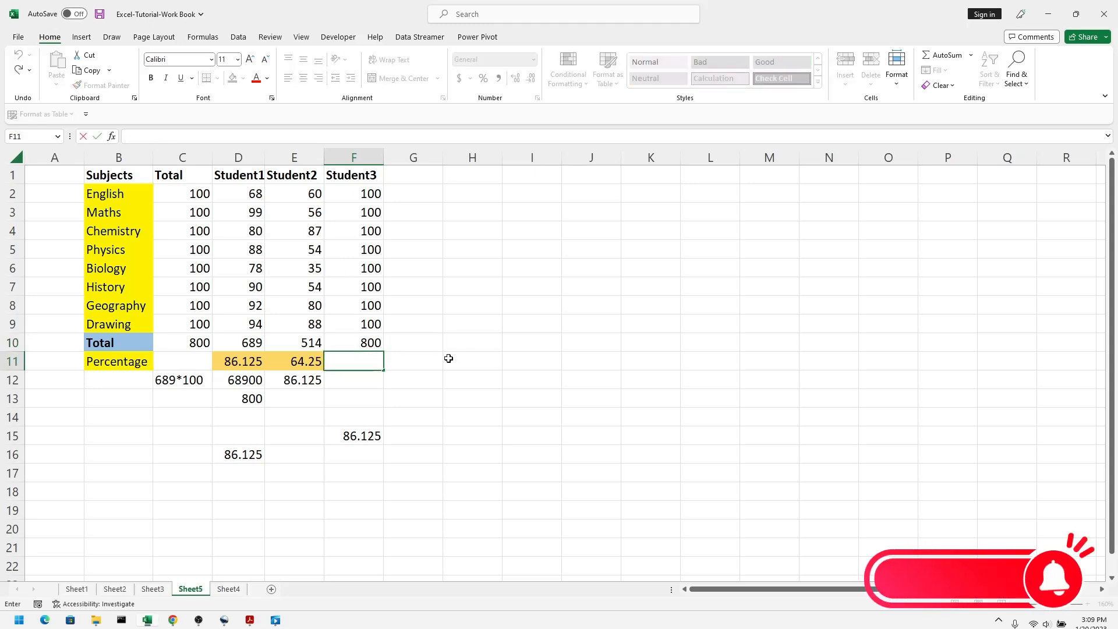
{"action": "left_click", "coordinate": [449, 359]}
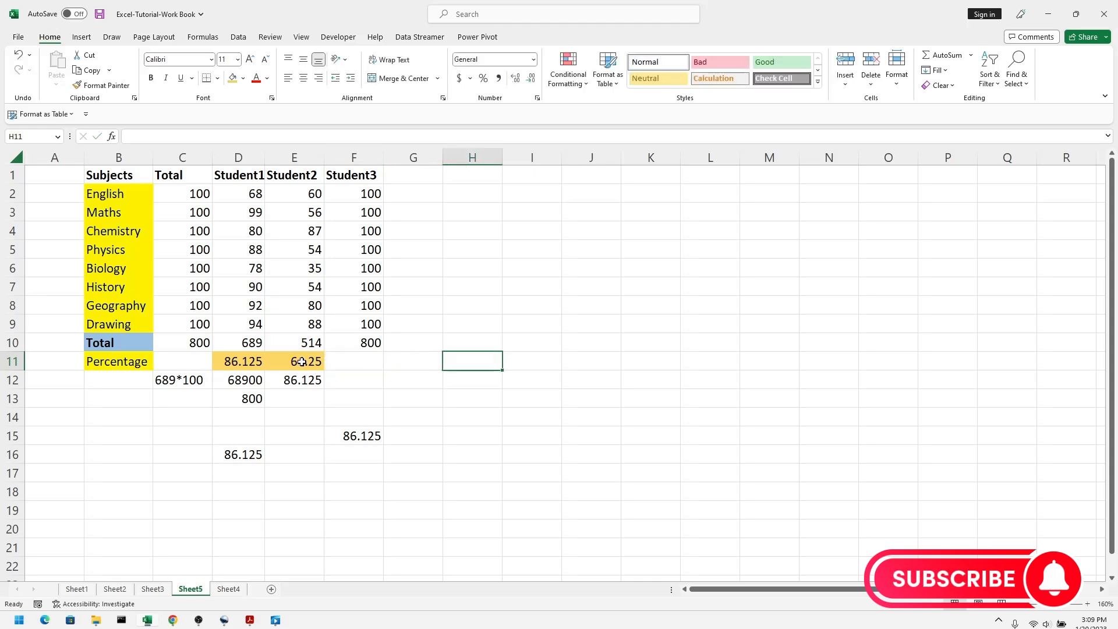
Copy Student2's percentage formula from E11 across to F11 for Student3 and check the copied formula
{"action": "left_click", "coordinate": [303, 362]}
{"action": "left_click_drag", "start_coordinate": [326, 371], "coordinate": [380, 371]}
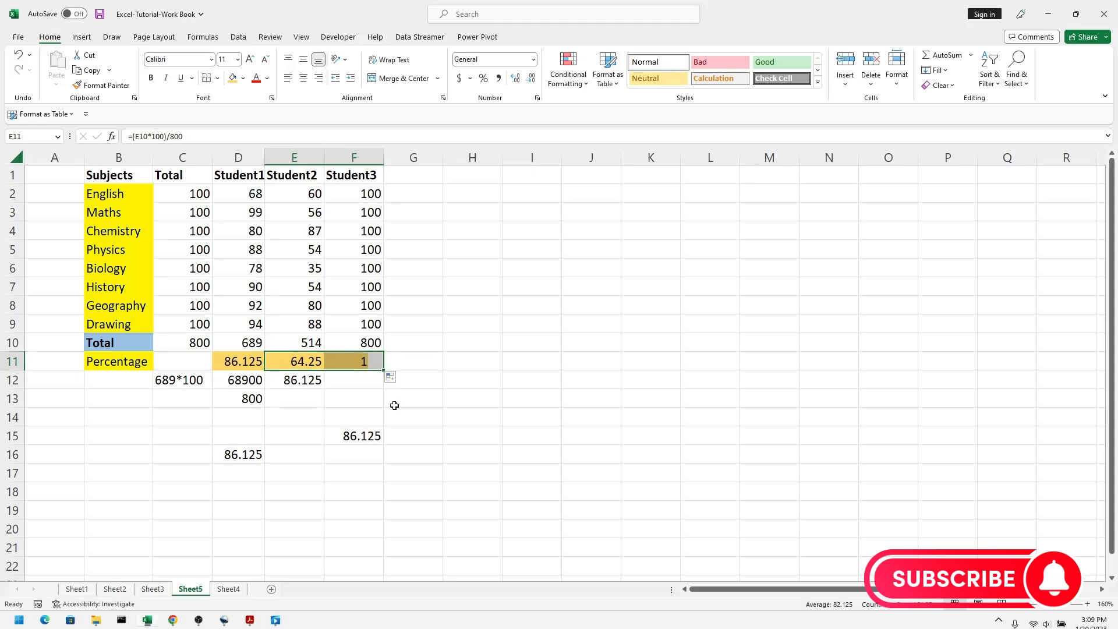
{"action": "left_click", "coordinate": [365, 362]}
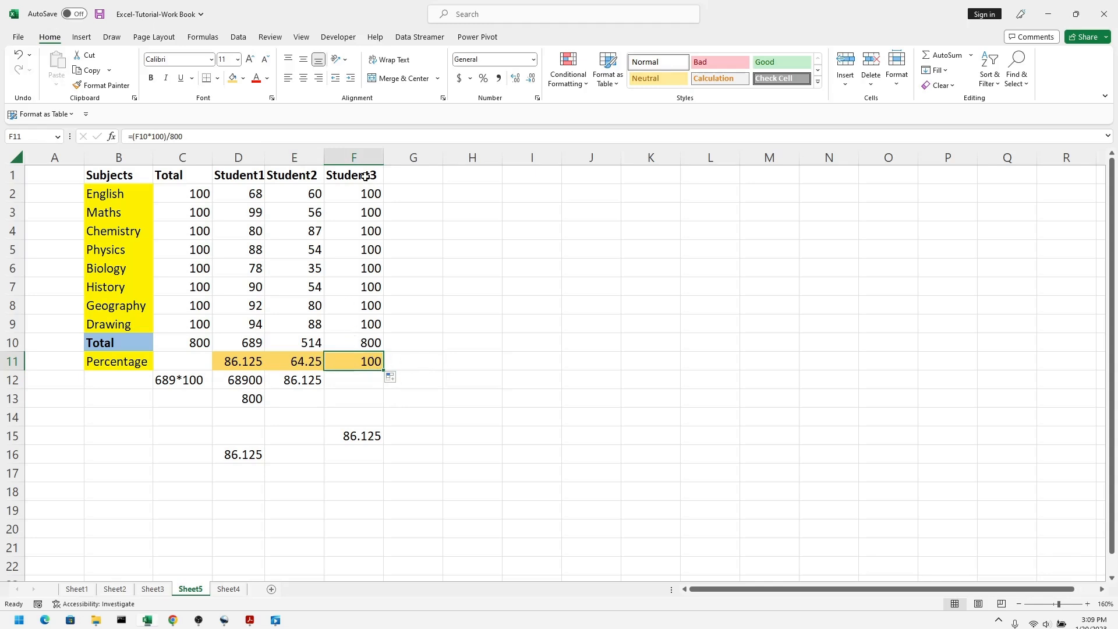
{"action": "left_click_drag", "start_coordinate": [303, 362], "coordinate": [353, 368]}
{"action": "left_click", "coordinate": [358, 360]}
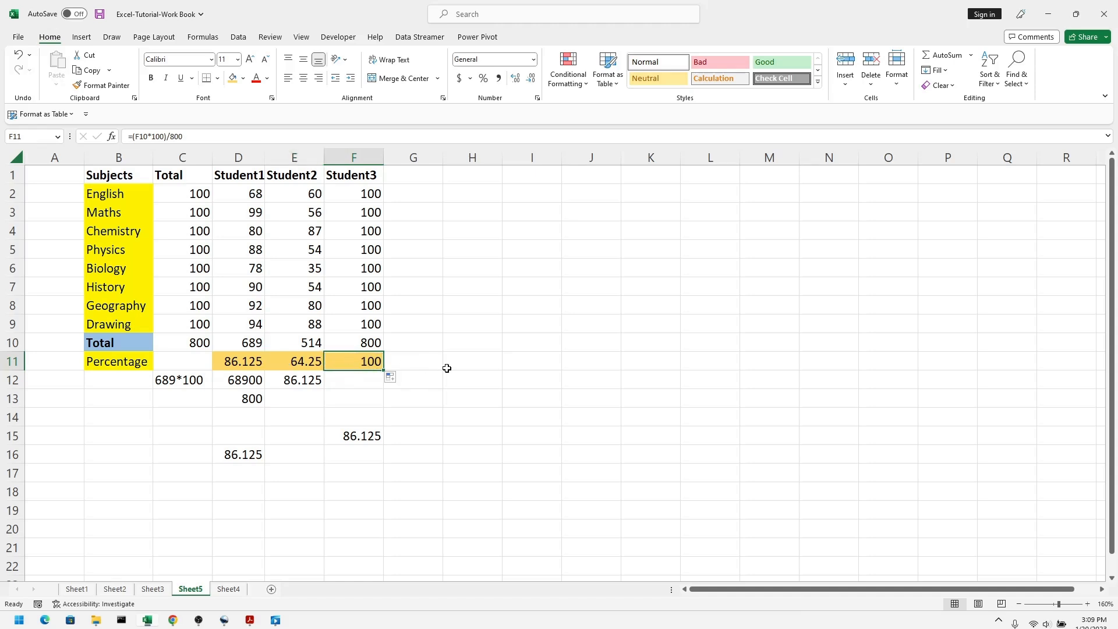